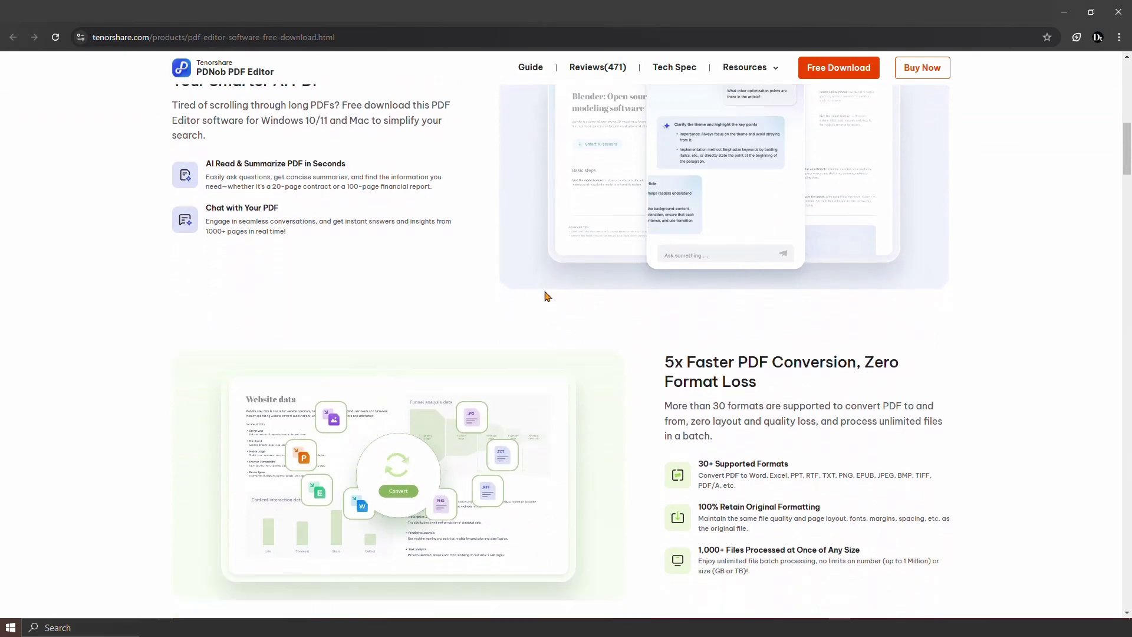
# Step: Look through the PDNob PDF Editor product page, including its features, Free Trial versus Premium comparison, reviews and system specifications
pyautogui.scroll(-8, 546, 296)
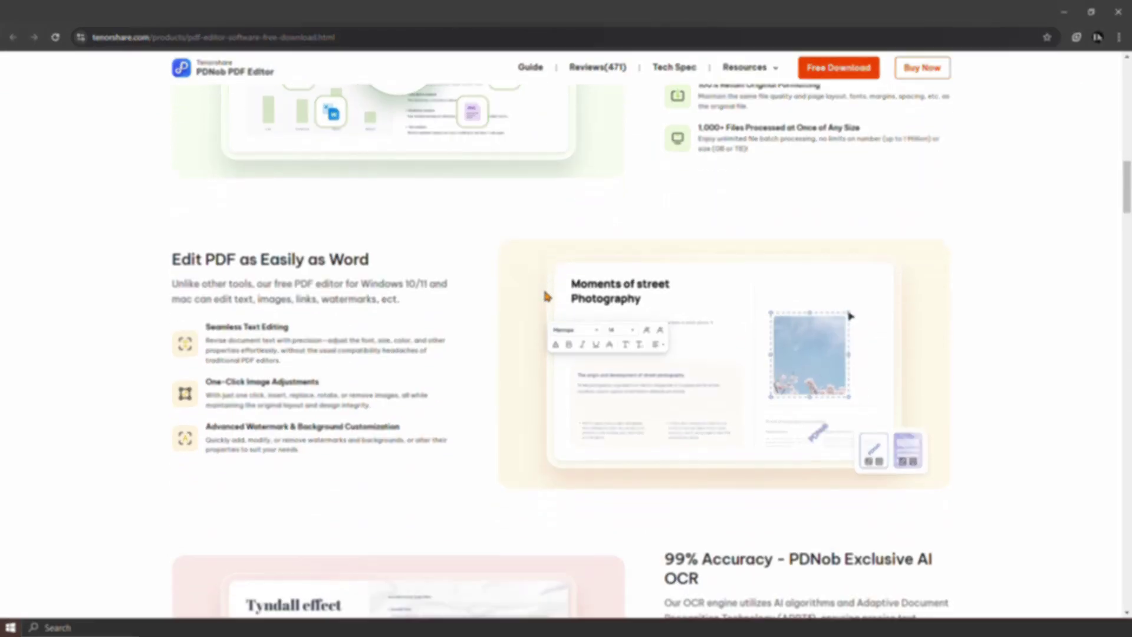
pyautogui.scroll(-10, 546, 296)
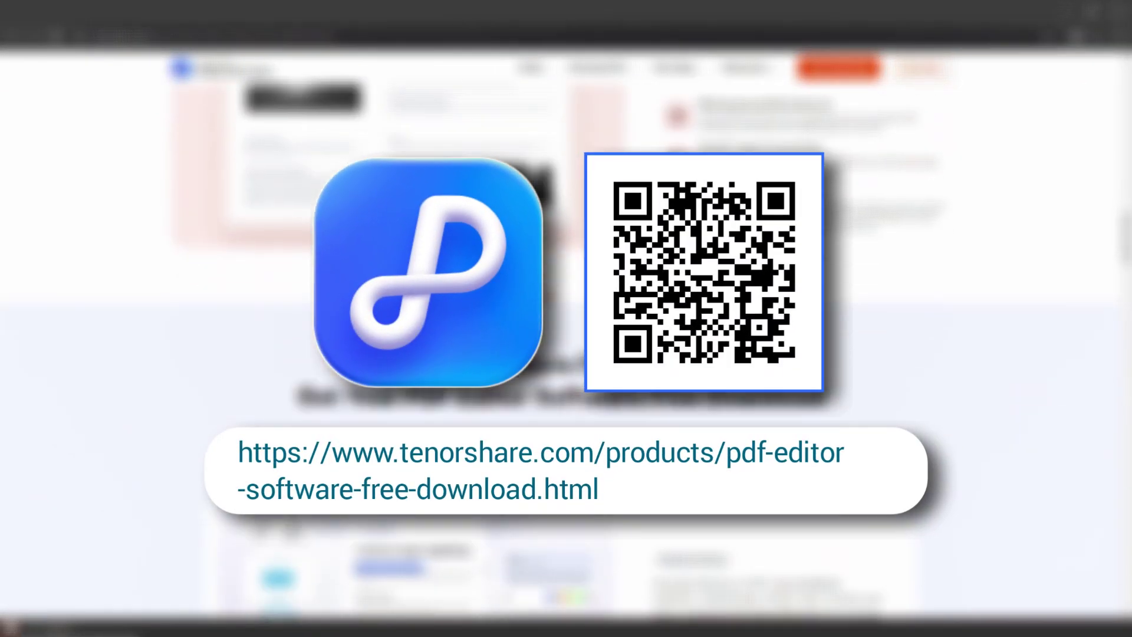
pyautogui.scroll(-10, 566, 318)
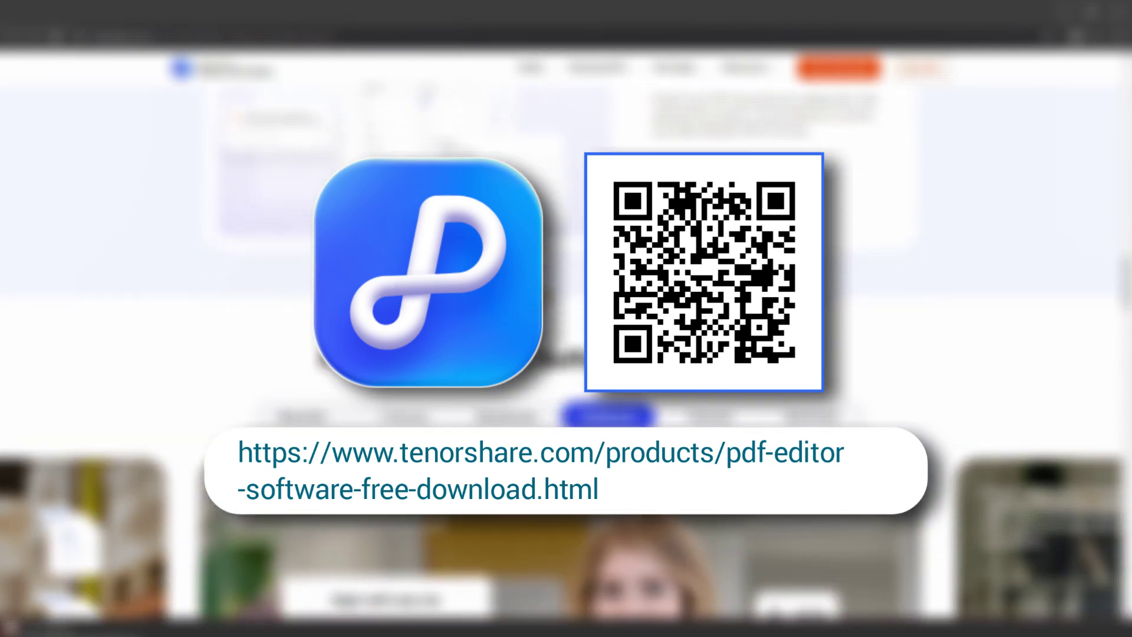
pyautogui.scroll(-6, 566, 318)
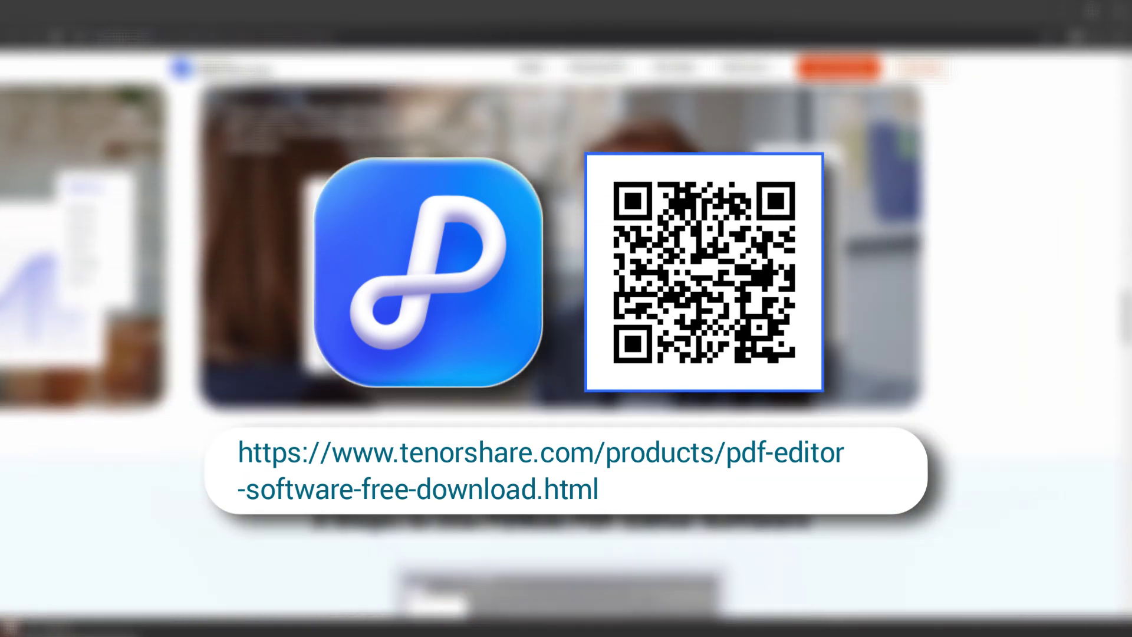
pyautogui.scroll(-5, 566, 319)
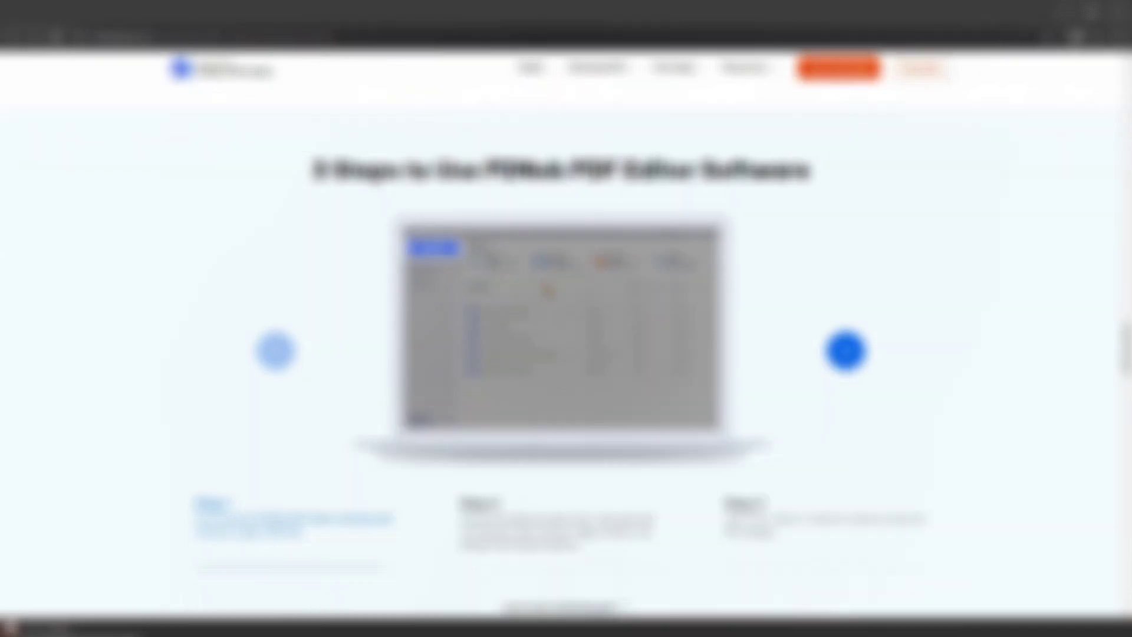
pyautogui.scroll(-6, 545, 289)
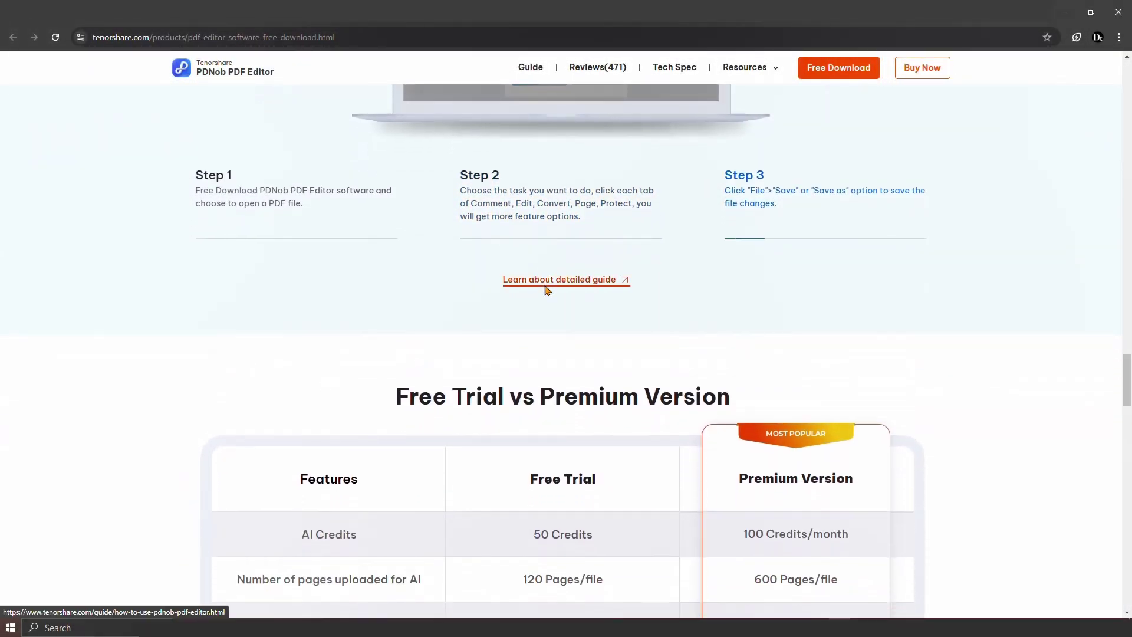
pyautogui.scroll(-7, 546, 289)
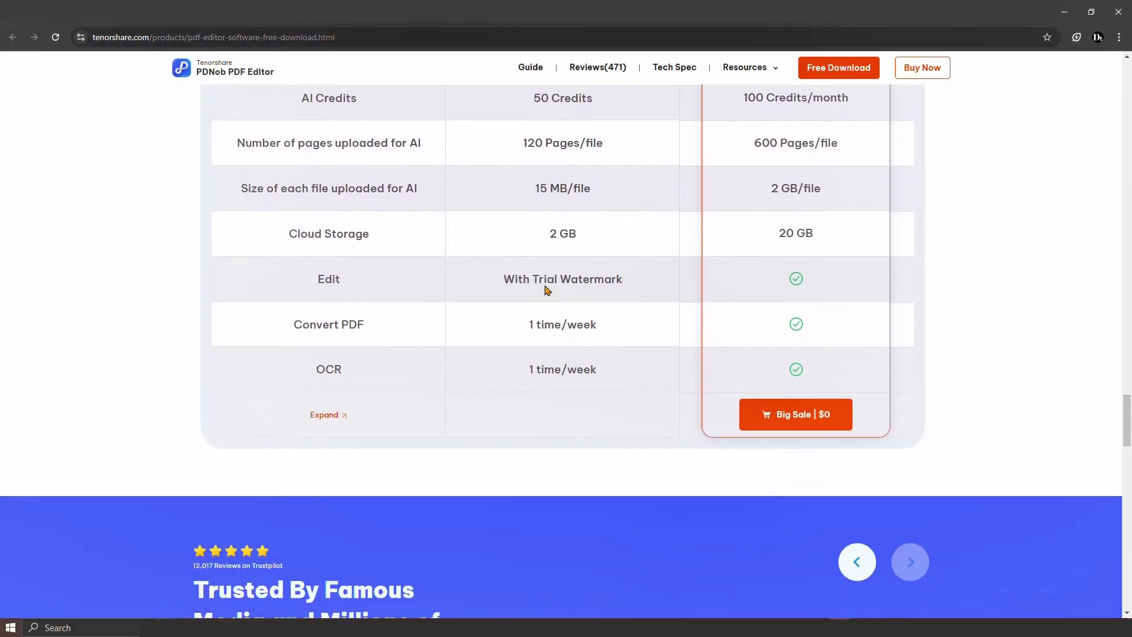
pyautogui.scroll(-7, 546, 289)
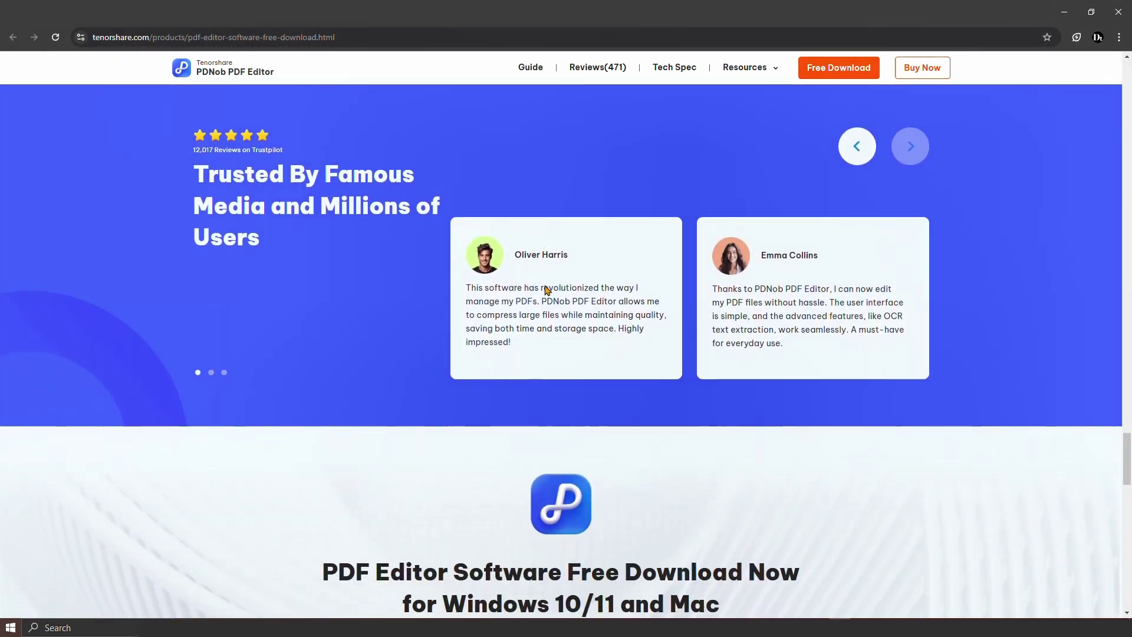
pyautogui.scroll(-10, 707, 363)
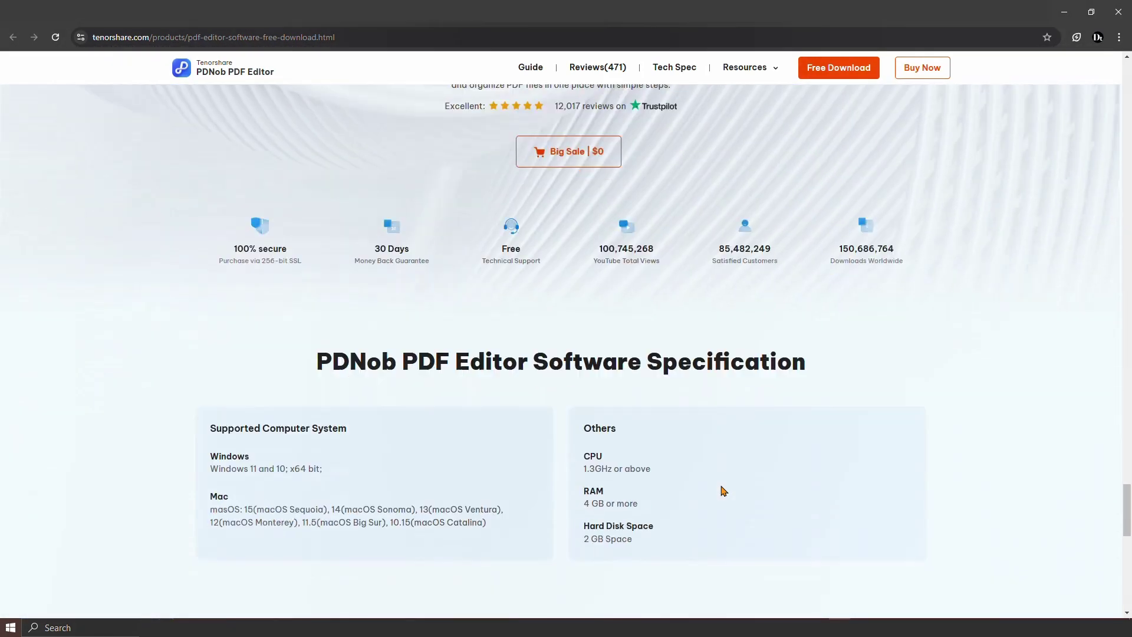
pyautogui.scroll(-3, 724, 491)
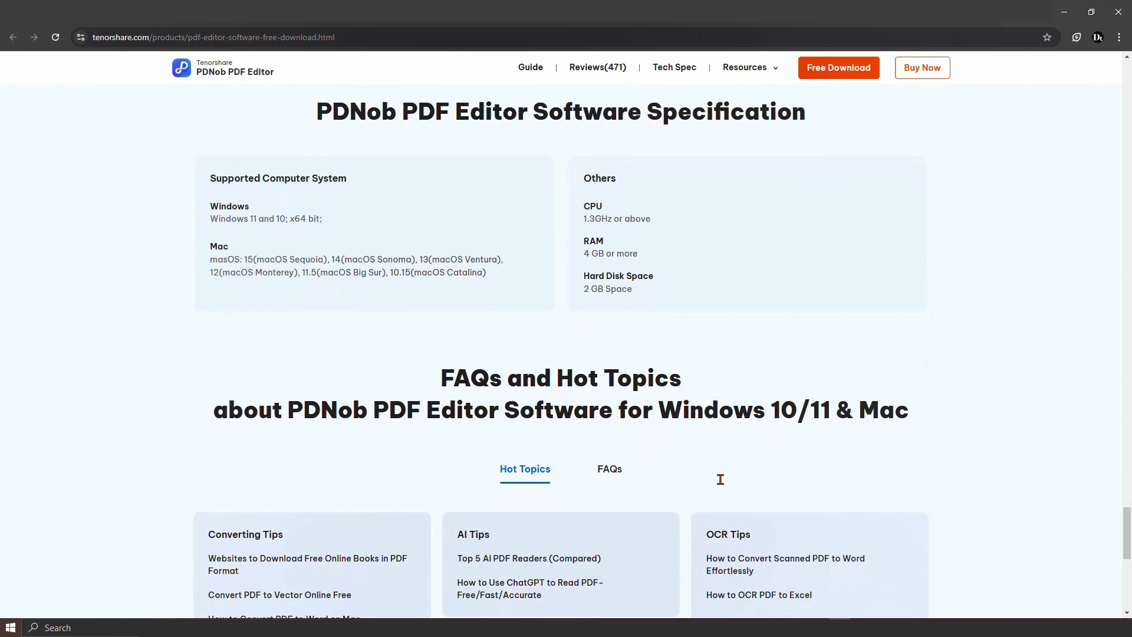
pyautogui.scroll(-9, 720, 478)
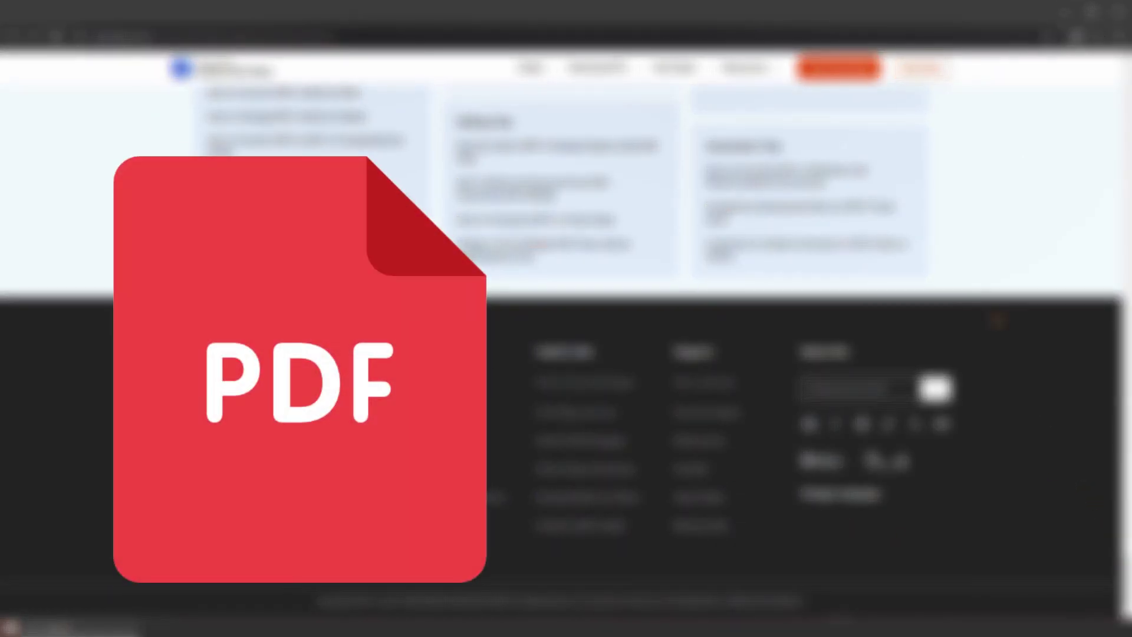
# Step: Download the free Windows version of PDNob PDF Editor from the product page
pyautogui.scroll(8, 996, 320)
pyautogui.scroll(1, 997, 320)
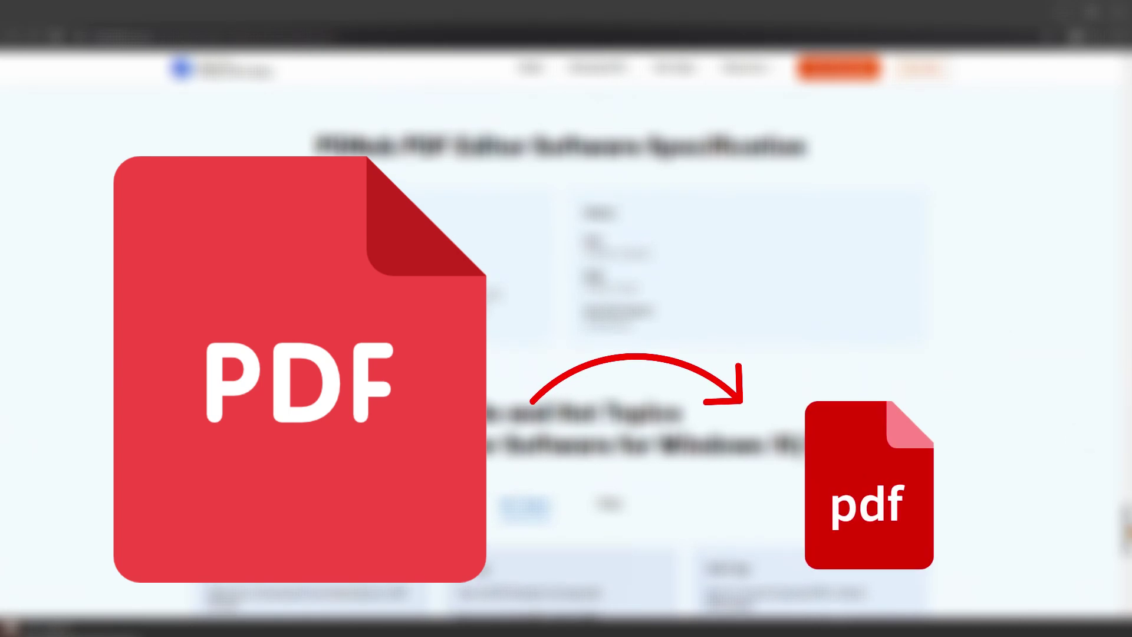
pyautogui.scroll(20, 566, 330)
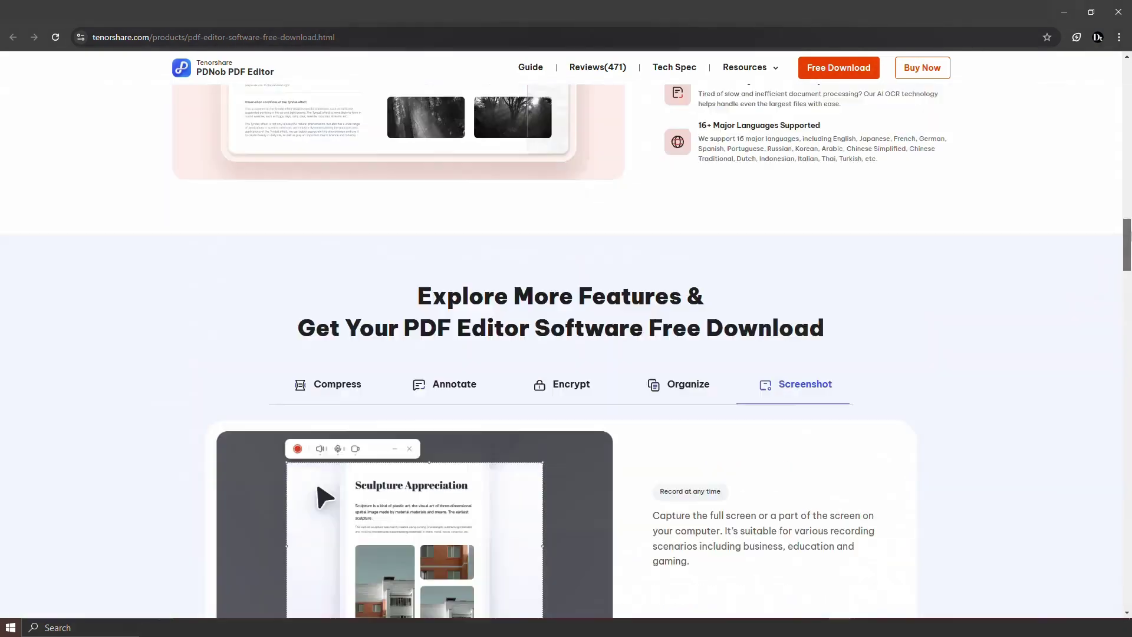
pyautogui.scroll(10, 566, 330)
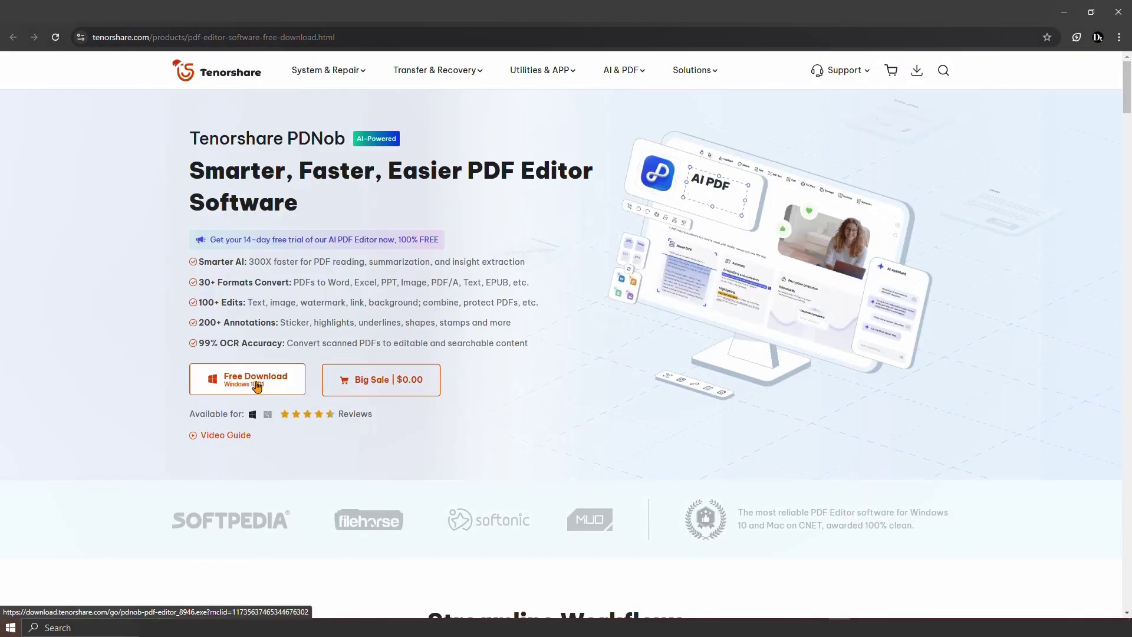
pyautogui.click(224, 383)
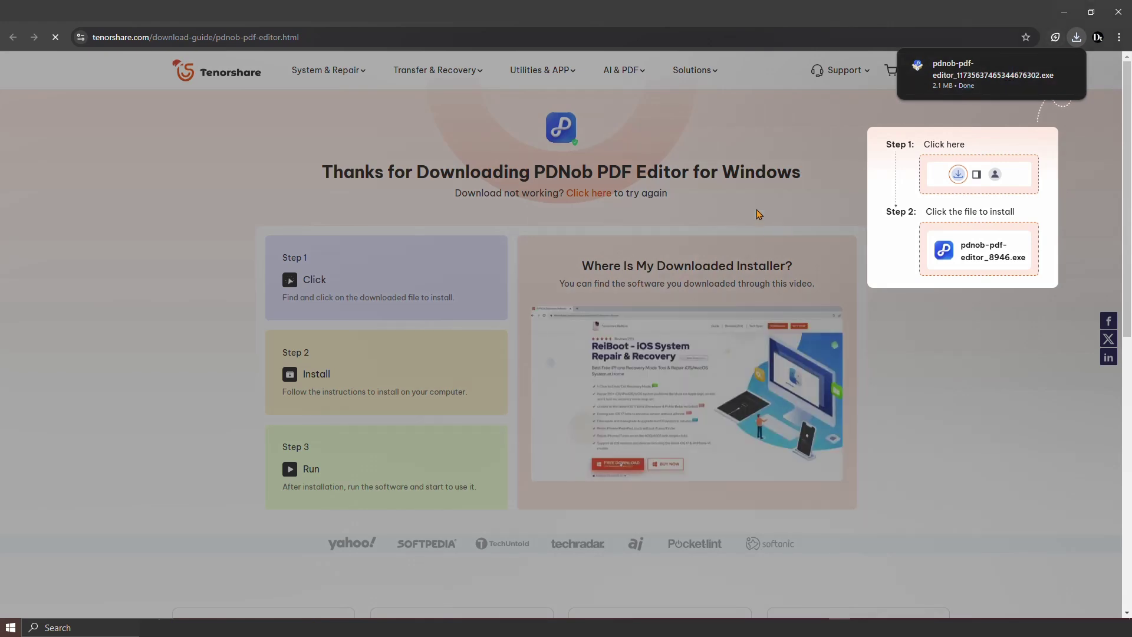
pyautogui.click(1002, 121)
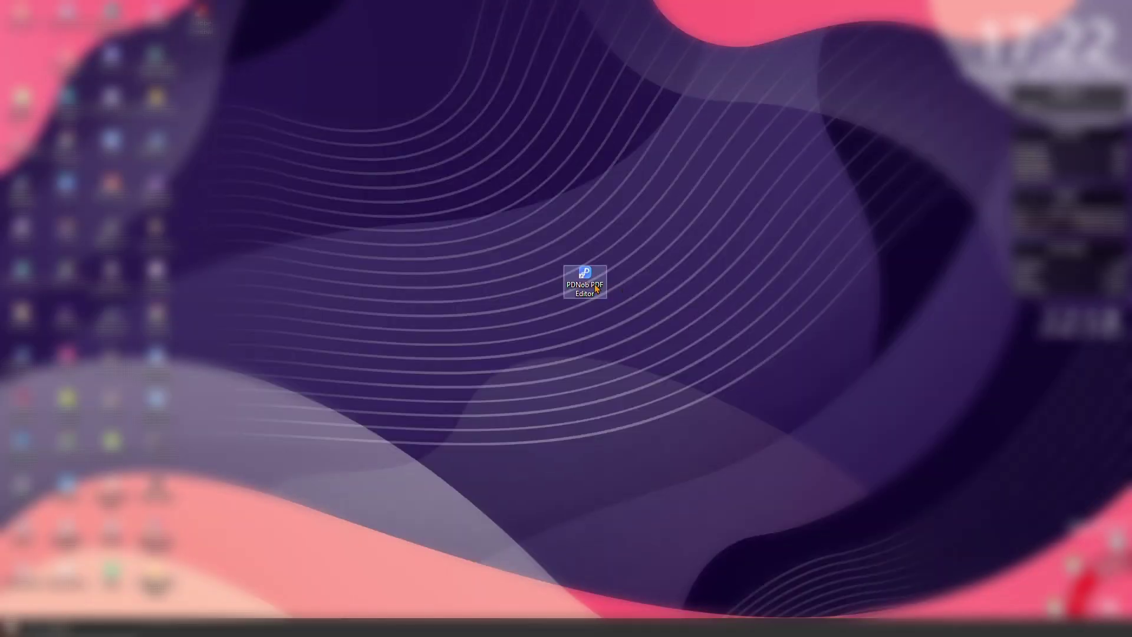
# Step: Launch PDNob PDF Editor from the desktop and open the 529-2711-1-CE Report PDF from Shared Documents
pyautogui.rightClick(596, 288)
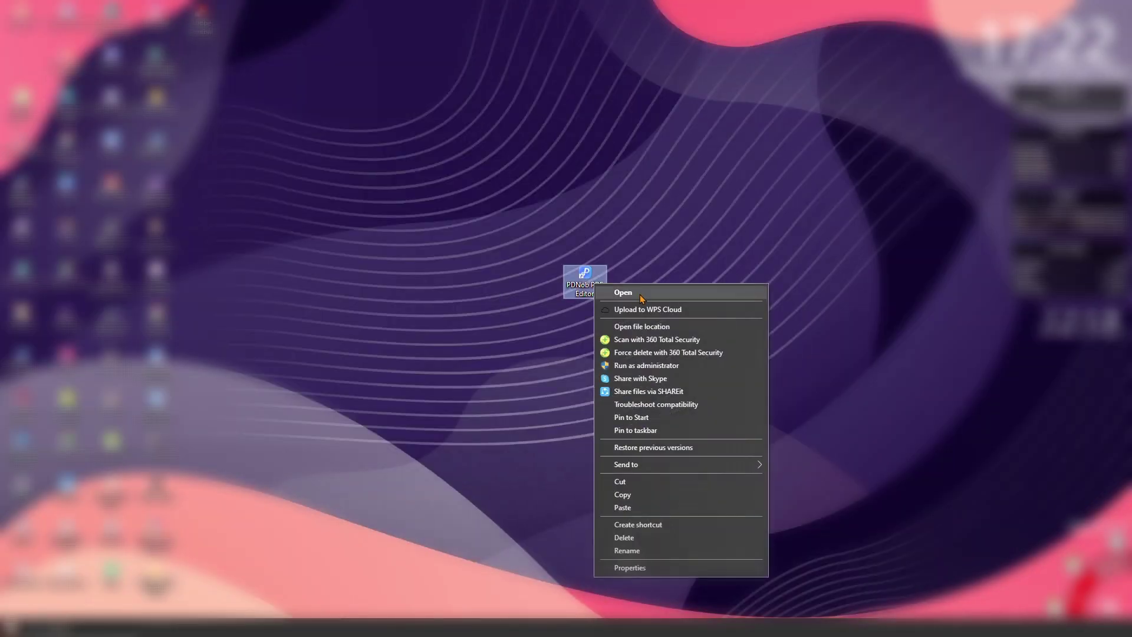
pyautogui.click(634, 294)
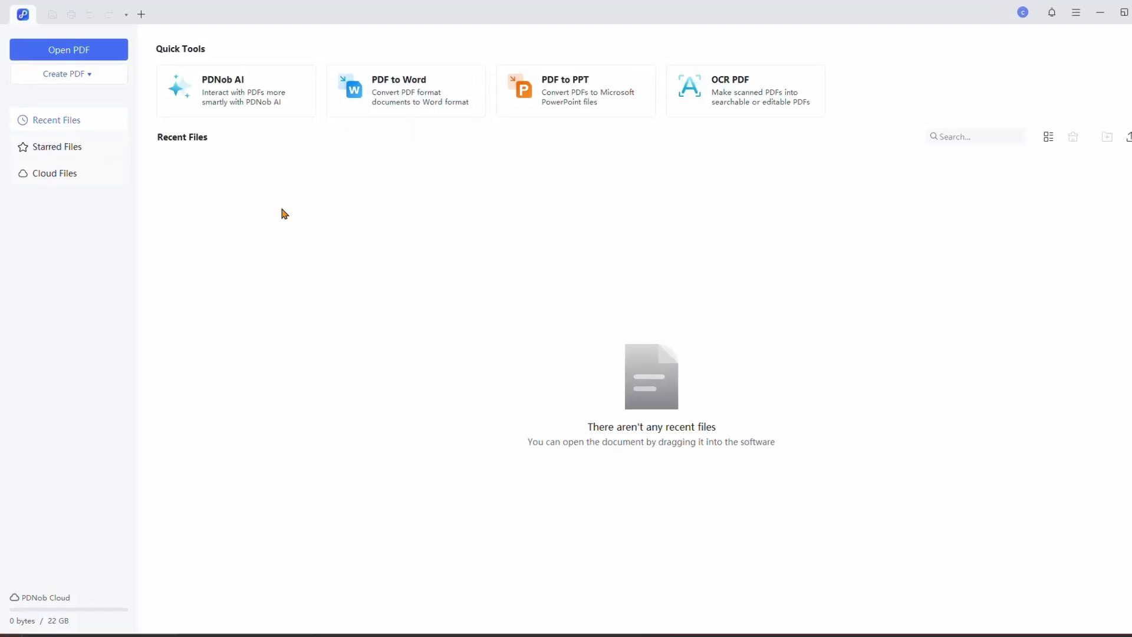
pyautogui.click(85, 62)
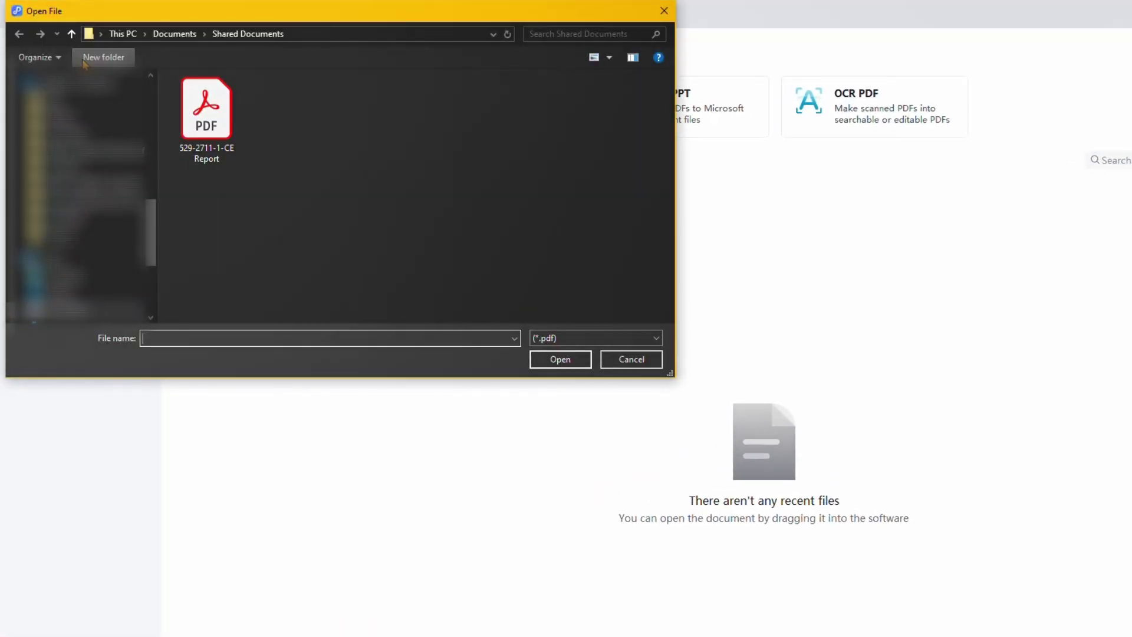
pyautogui.click(211, 130)
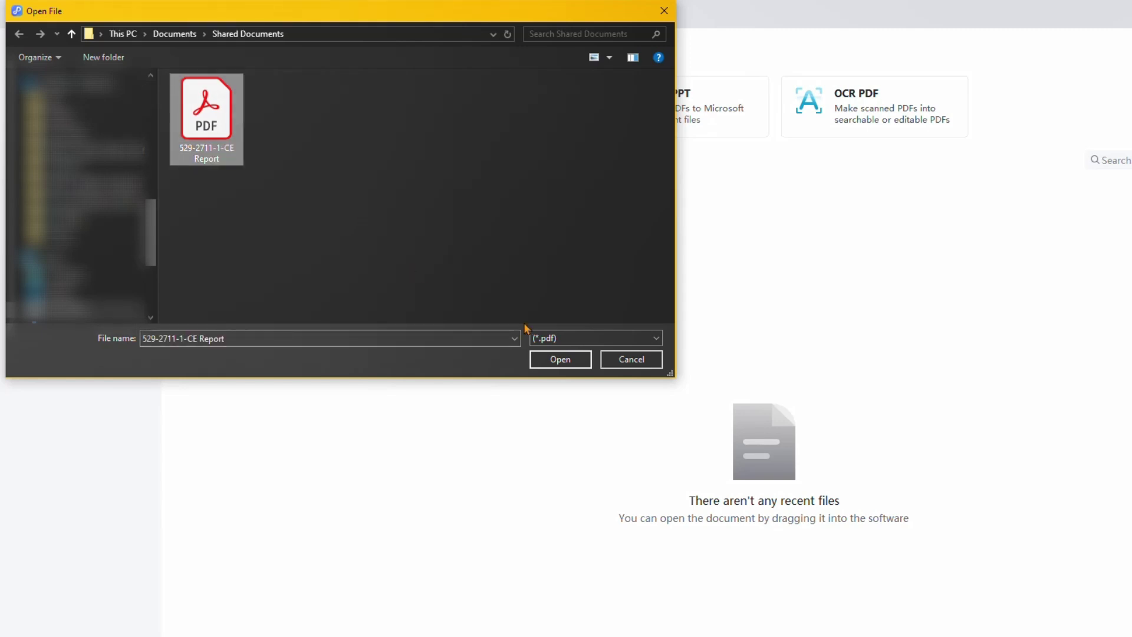
pyautogui.click(560, 360)
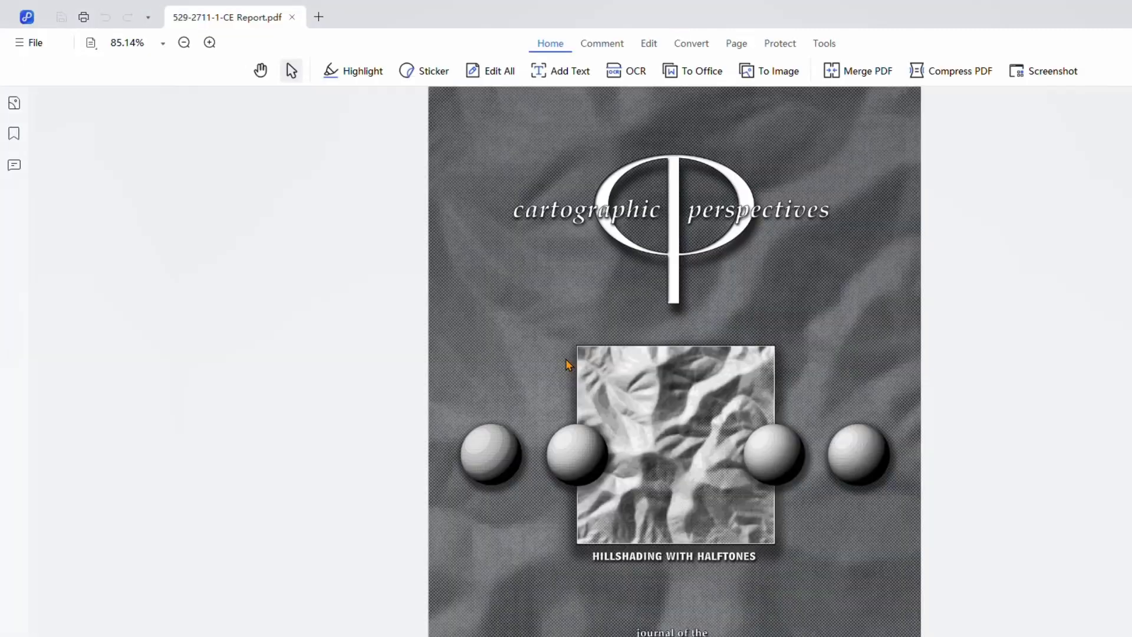
# Step: Bring up the Compress PDF dialog for the opened report and check the file chooser for adding more files without adding any
pyautogui.scroll(-15, 477, 305)
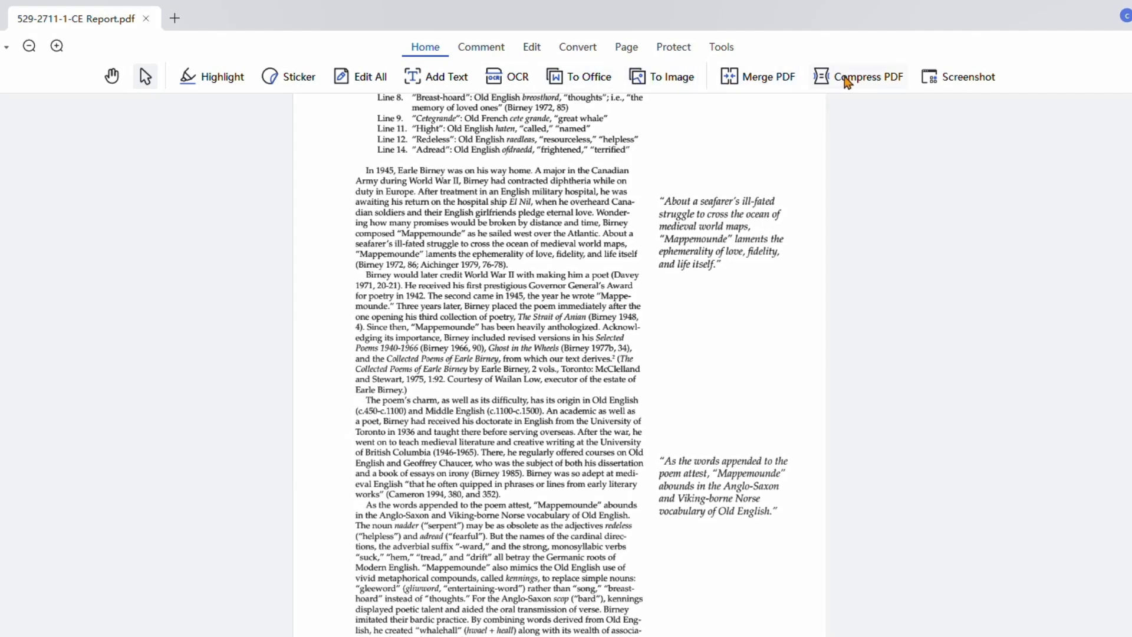
pyautogui.click(847, 82)
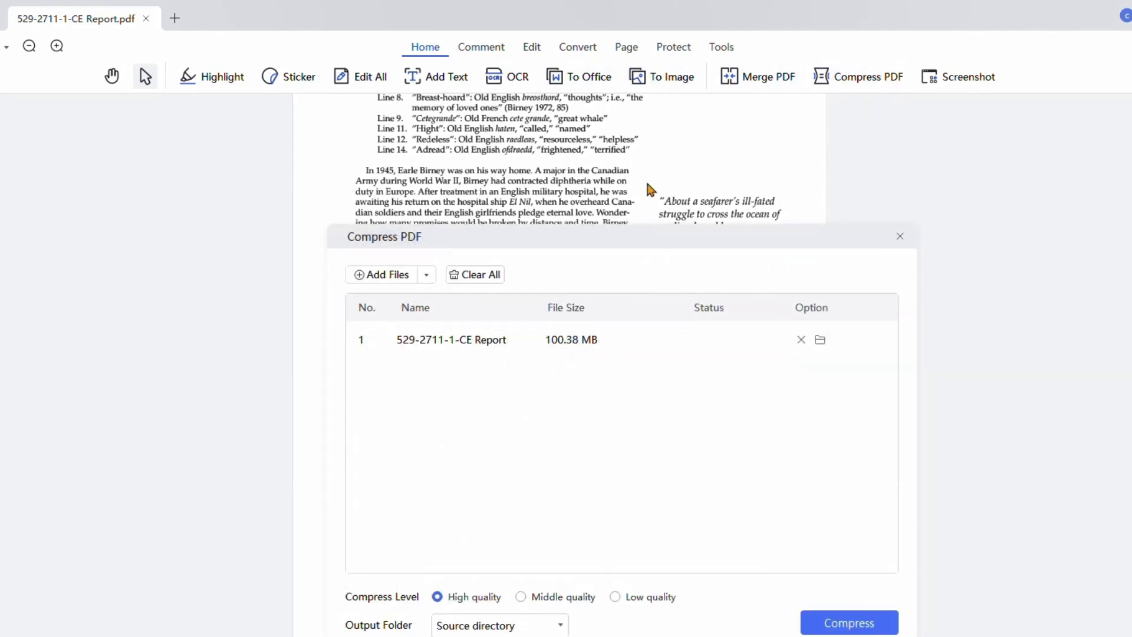
pyautogui.moveTo(563, 244); pyautogui.dragTo(502, 177)
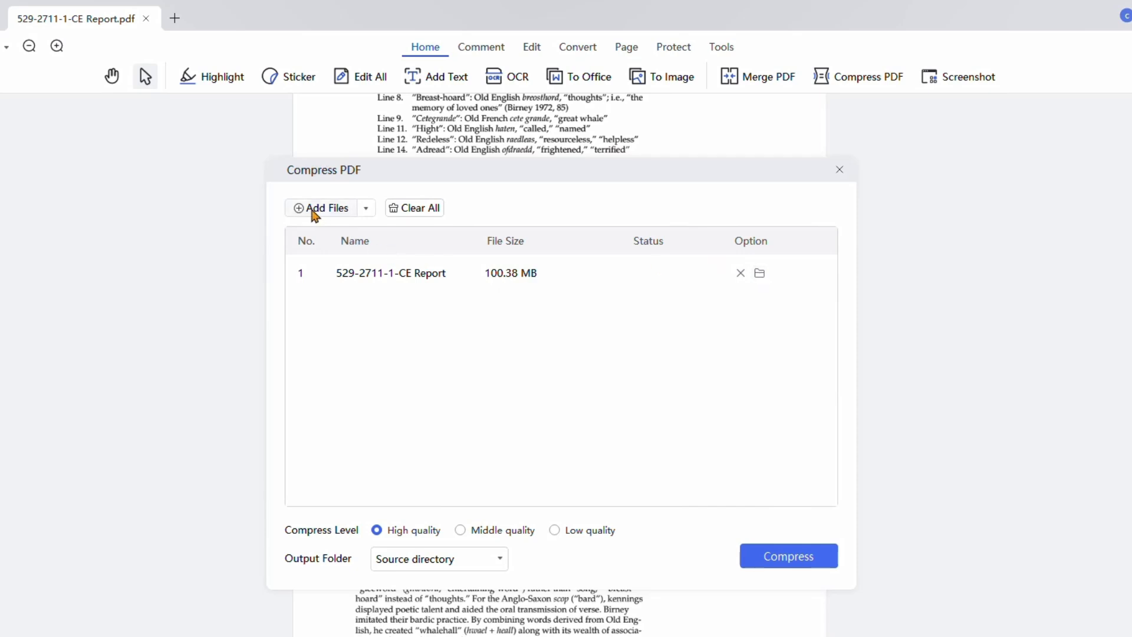
pyautogui.click(315, 212)
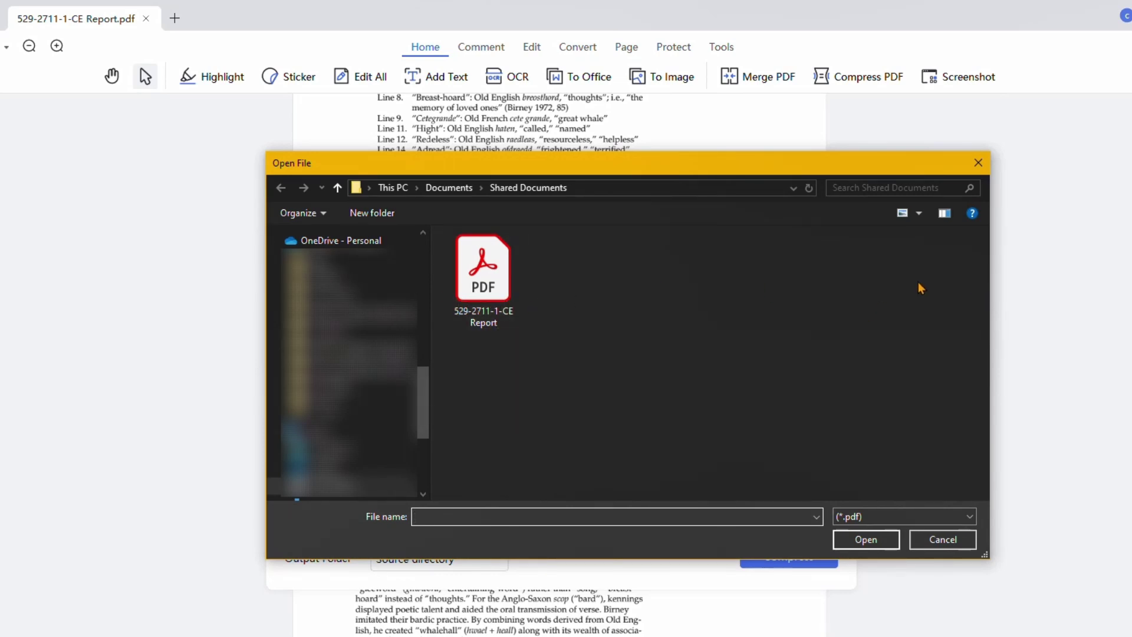
pyautogui.click(977, 163)
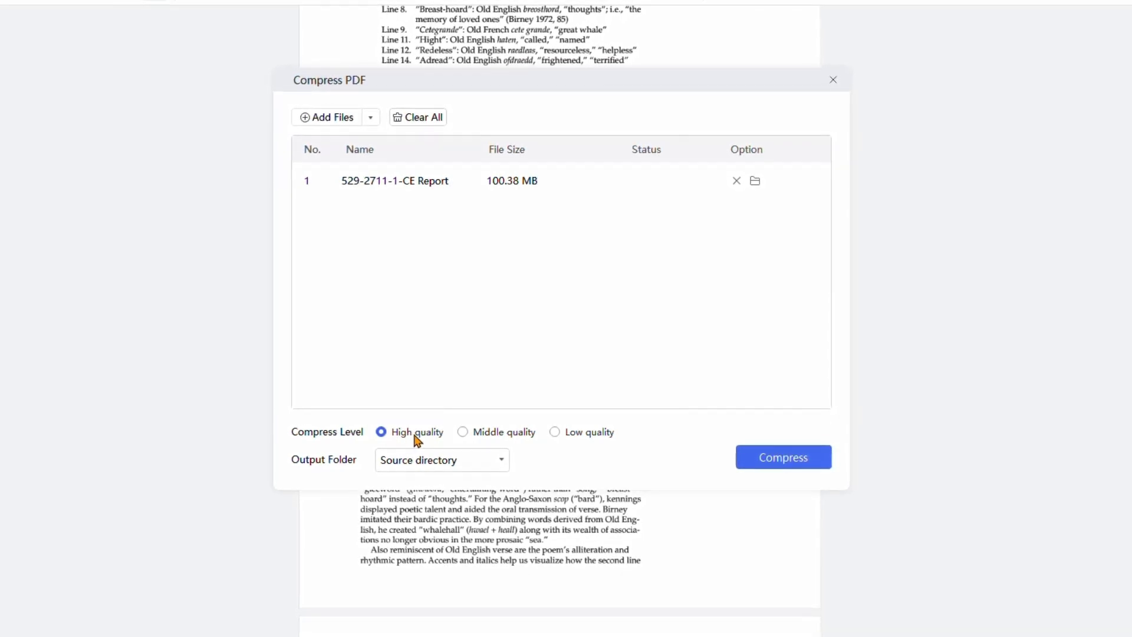
# Step: Try the Middle quality and Low quality compress levels with Source directory as the output folder
pyautogui.click(463, 436)
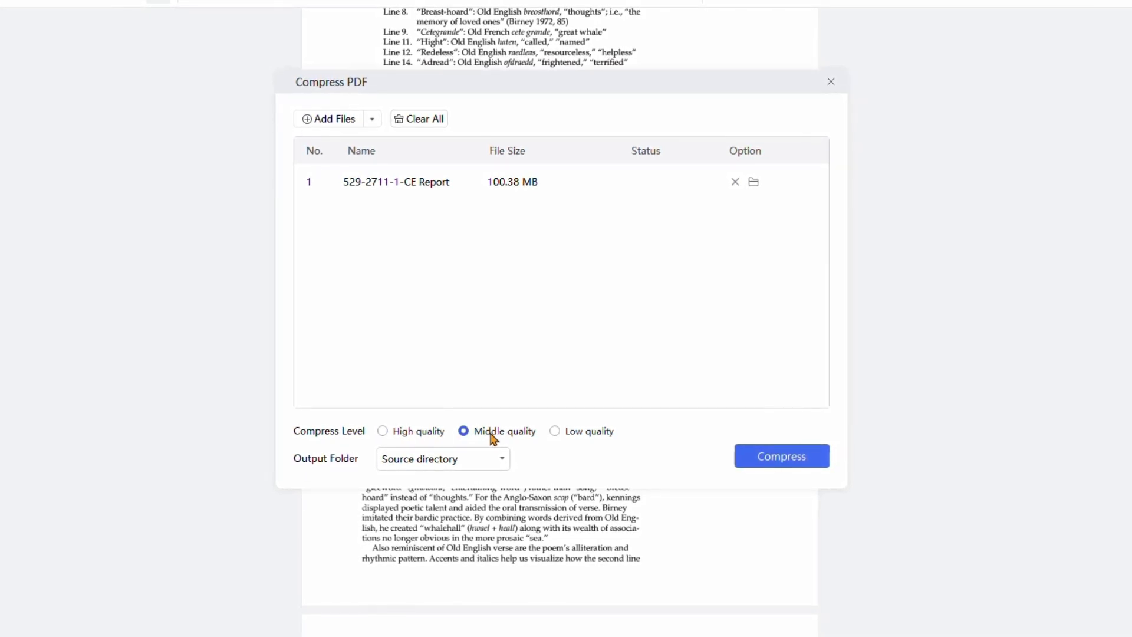
pyautogui.click(556, 431)
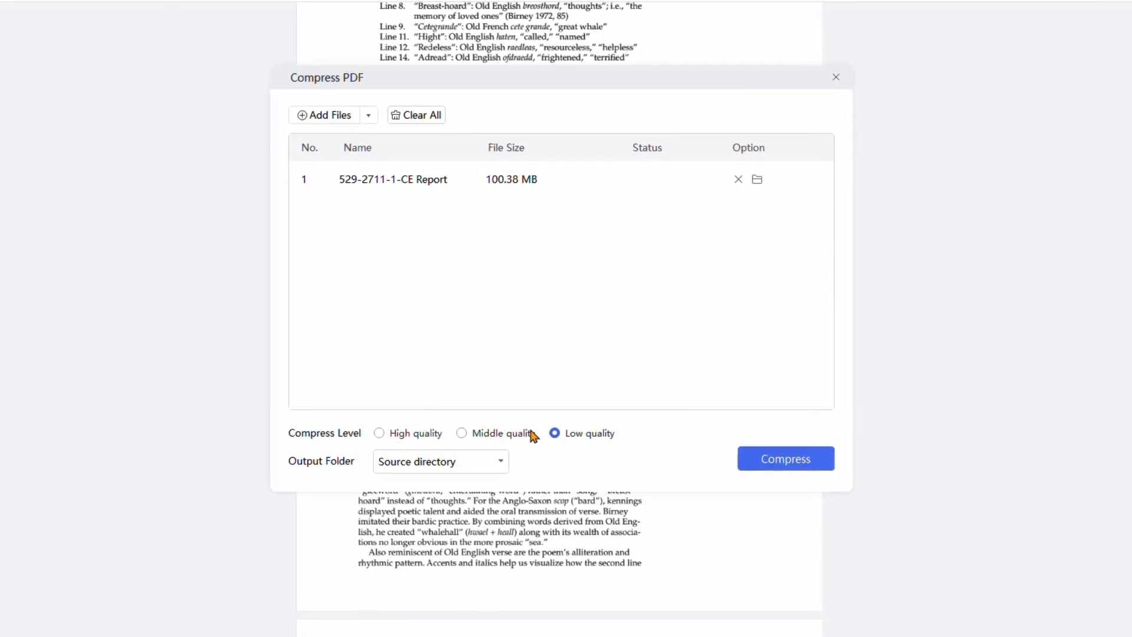
pyautogui.click(466, 467)
pyautogui.click(412, 498)
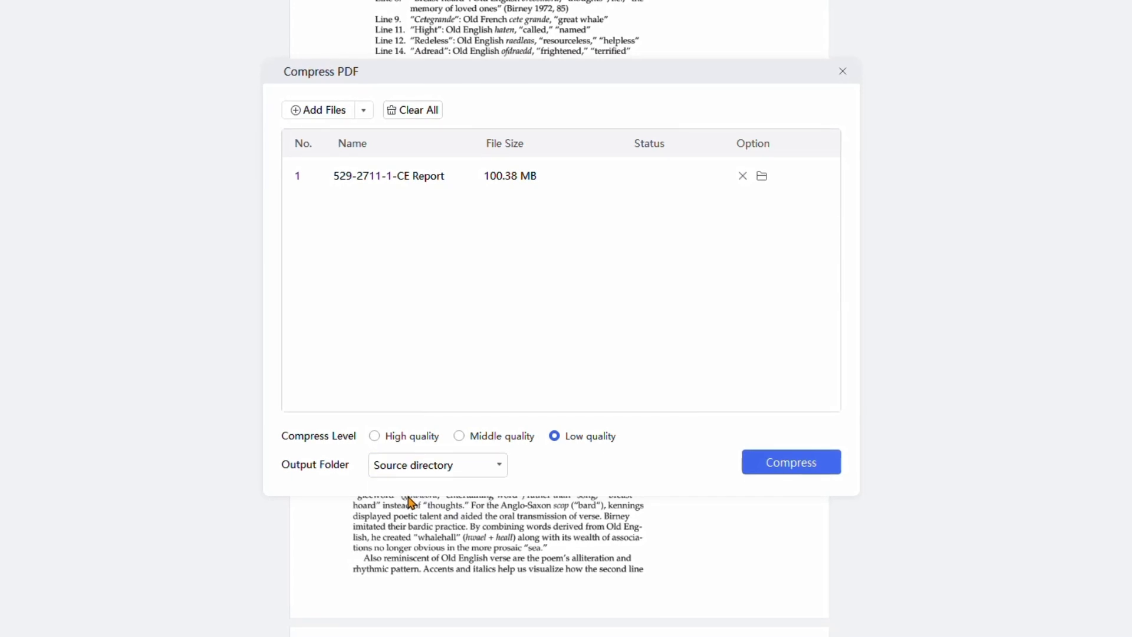
# Step: Try Custom directory as the output folder and browse for a folder without selecting one
pyautogui.click(502, 468)
pyautogui.click(475, 521)
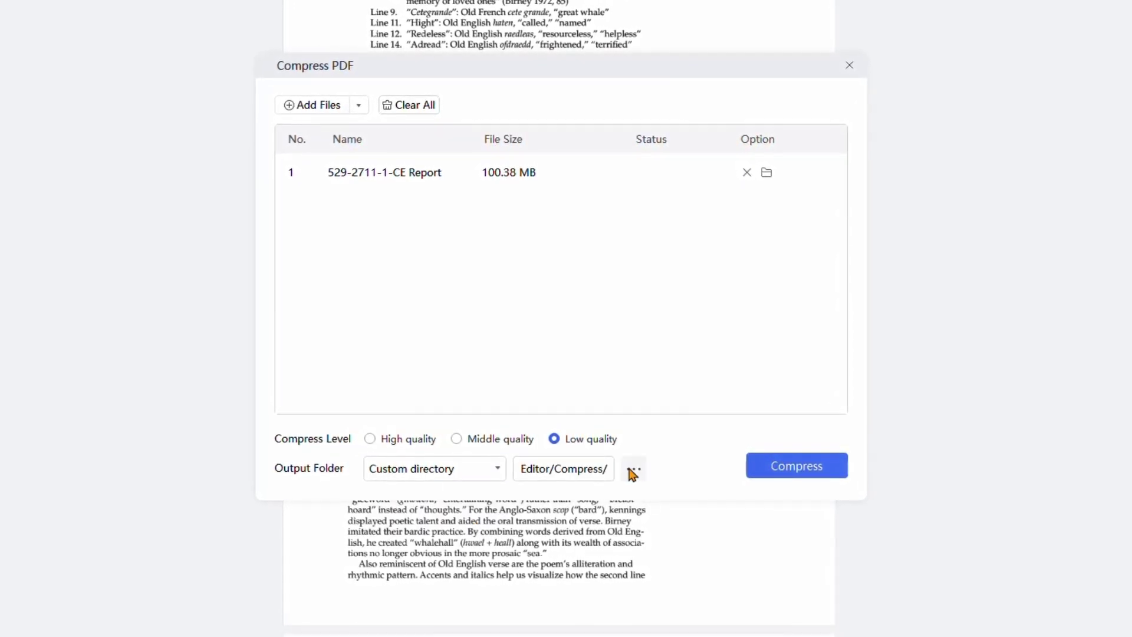
pyautogui.click(635, 469)
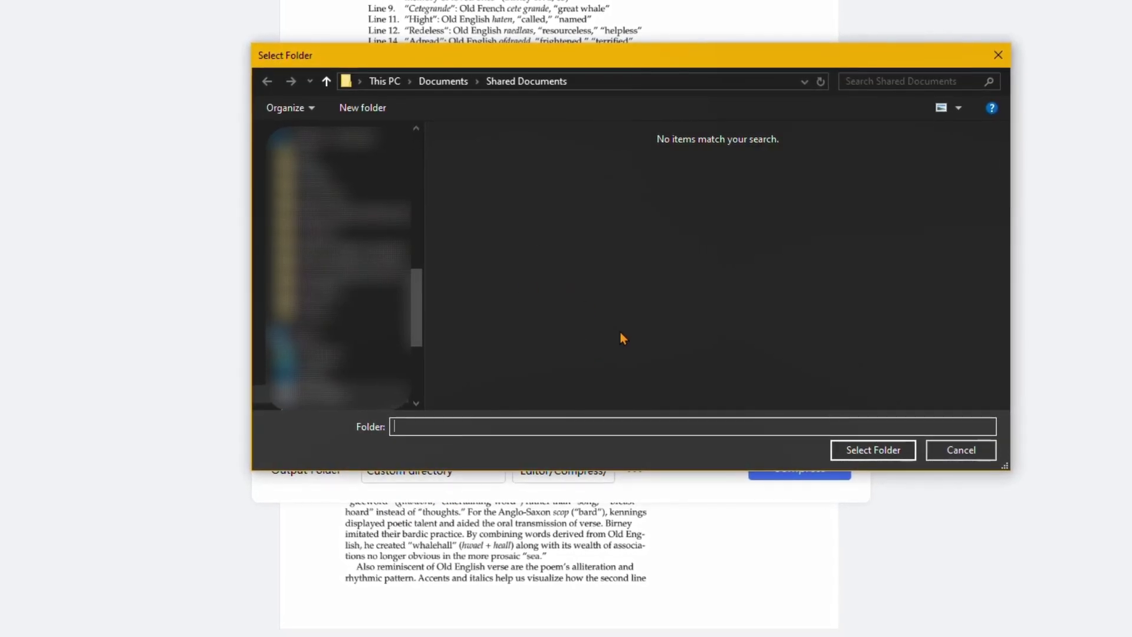
pyautogui.click(964, 452)
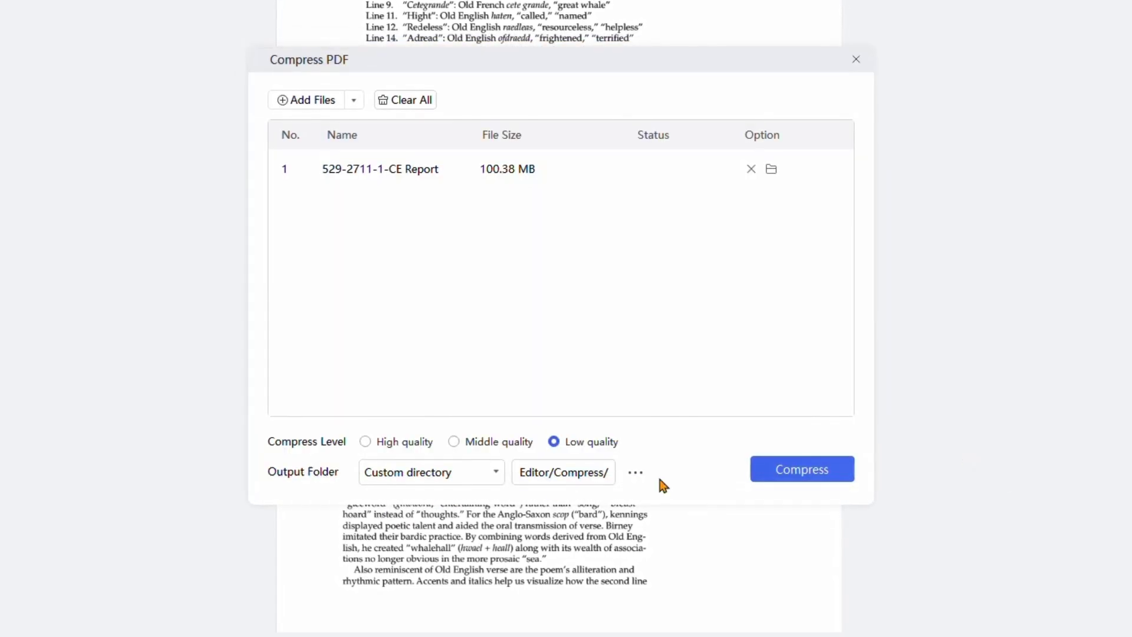
# Step: Compress the report at Middle quality with Source directory as the output folder
pyautogui.click(511, 445)
pyautogui.click(466, 472)
pyautogui.click(449, 503)
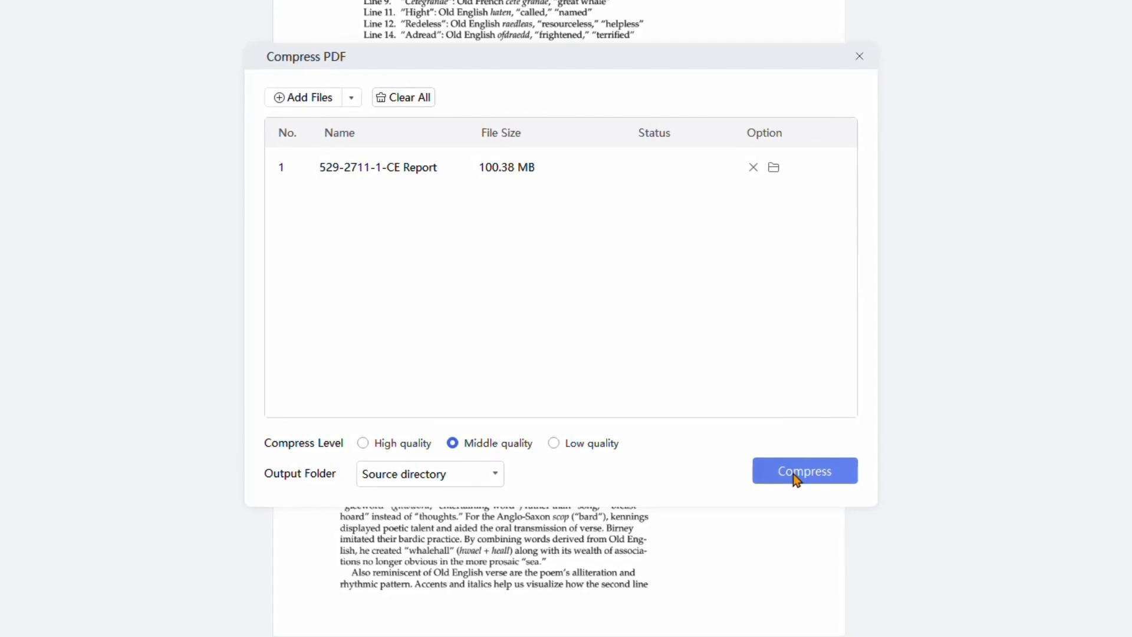
pyautogui.click(796, 478)
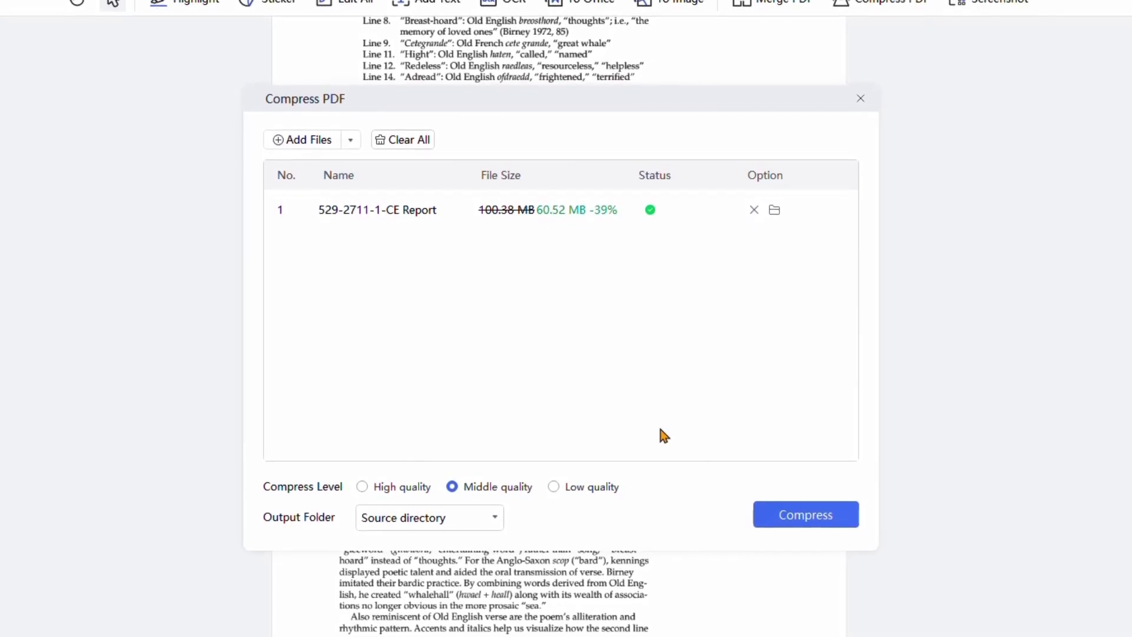
# Step: Compress the report at Low quality with Source directory as the output folder, and close the compression dialog
pyautogui.click(555, 487)
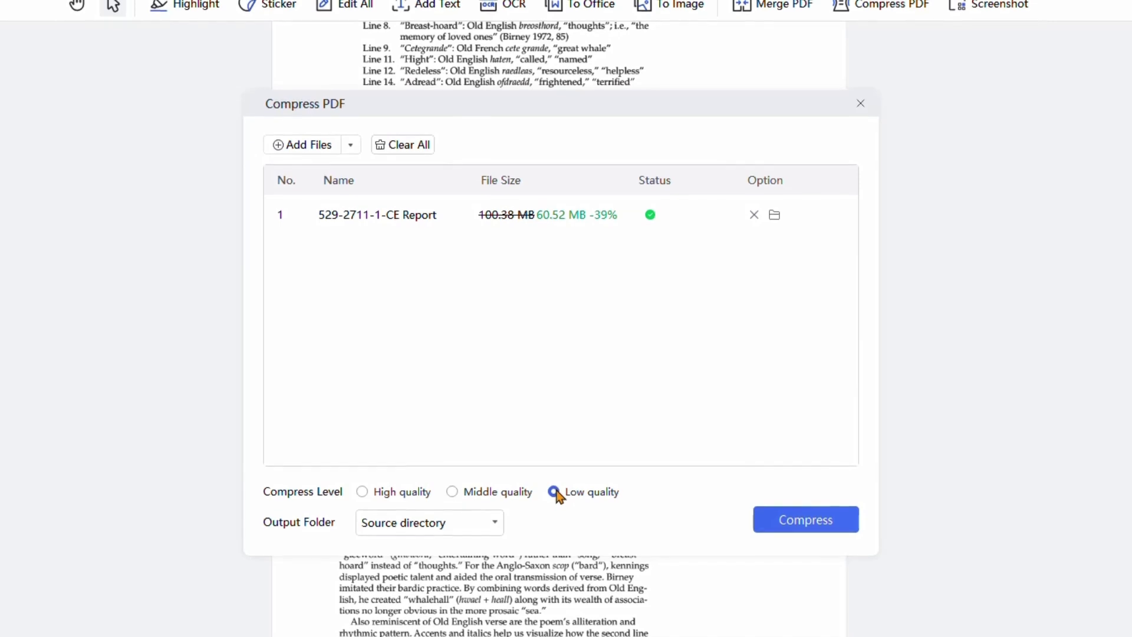
pyautogui.click(813, 523)
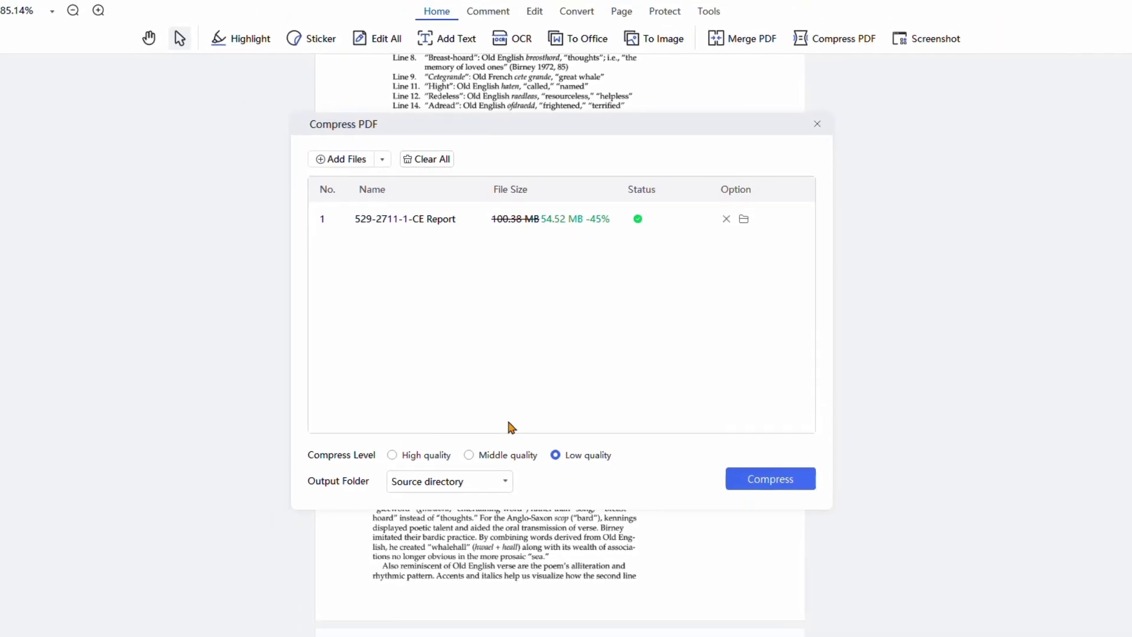
pyautogui.press('Escape')
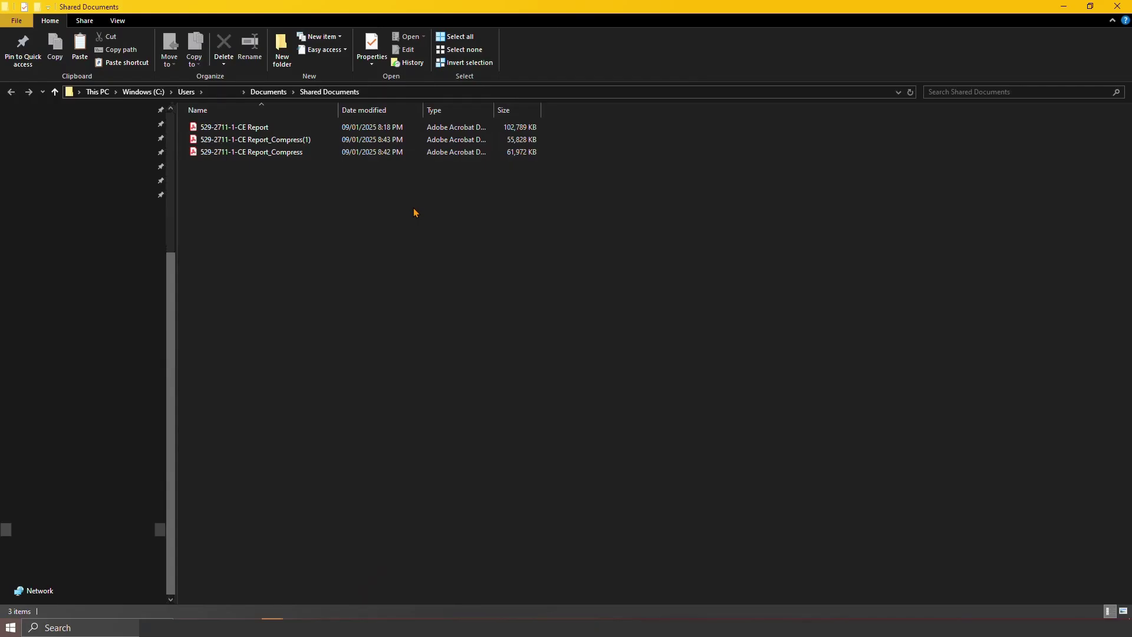
# Step: Switch to File Explorer and display the files in the Shared Documents folder as large icons
pyautogui.rightClick(413, 208)
pyautogui.moveTo(483, 215)
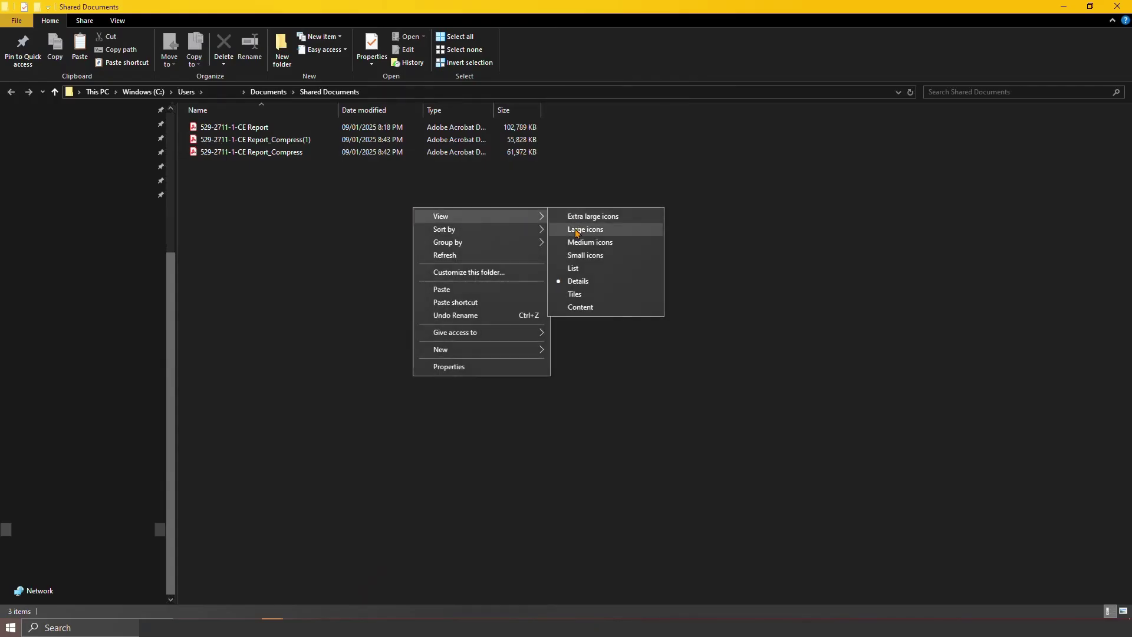
pyautogui.click(576, 232)
pyautogui.rightClick(536, 220)
pyautogui.click(211, 140)
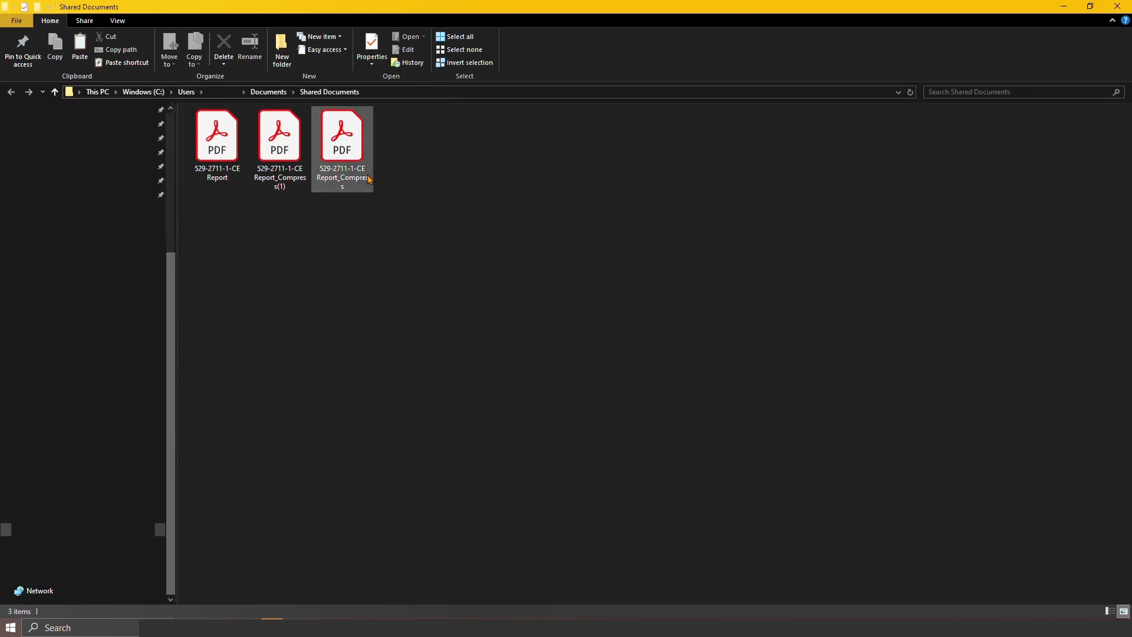
# Step: Open 529-2711-1-CE Report_Compress(1) and the original 529-2711-1-CE Report for viewing in the browser
pyautogui.doubleClick(278, 158)
pyautogui.hotkey('alt', 'F4')
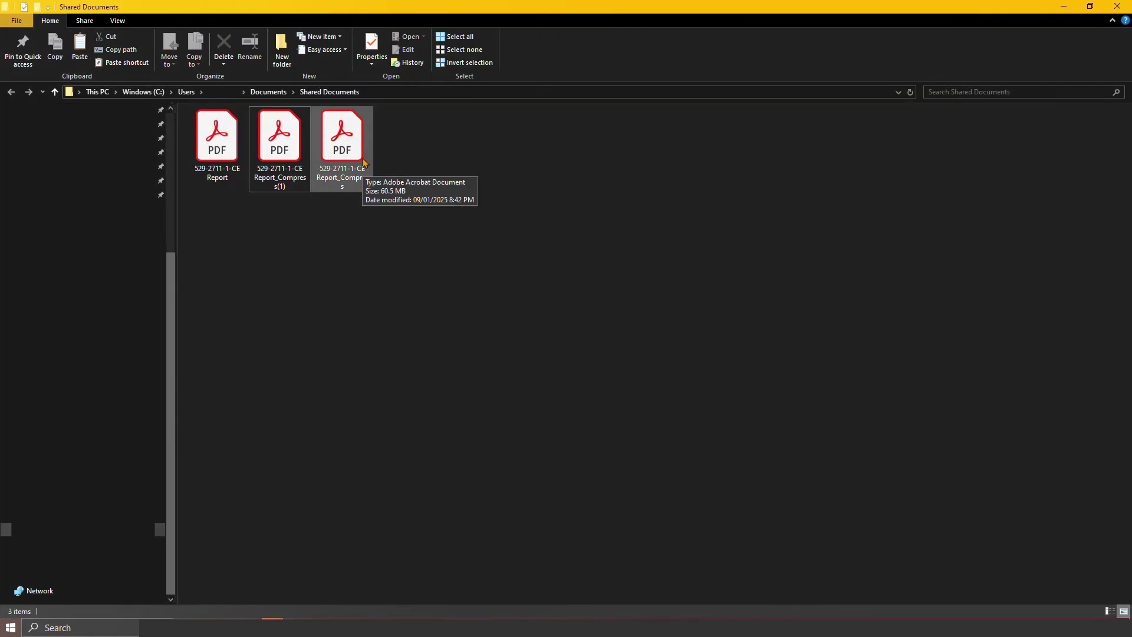
pyautogui.doubleClick(217, 141)
# Step: Skim the first pages of the original report and of its Compress(1) copy to compare their overall appearance
pyautogui.scroll(-20, 784, 435)
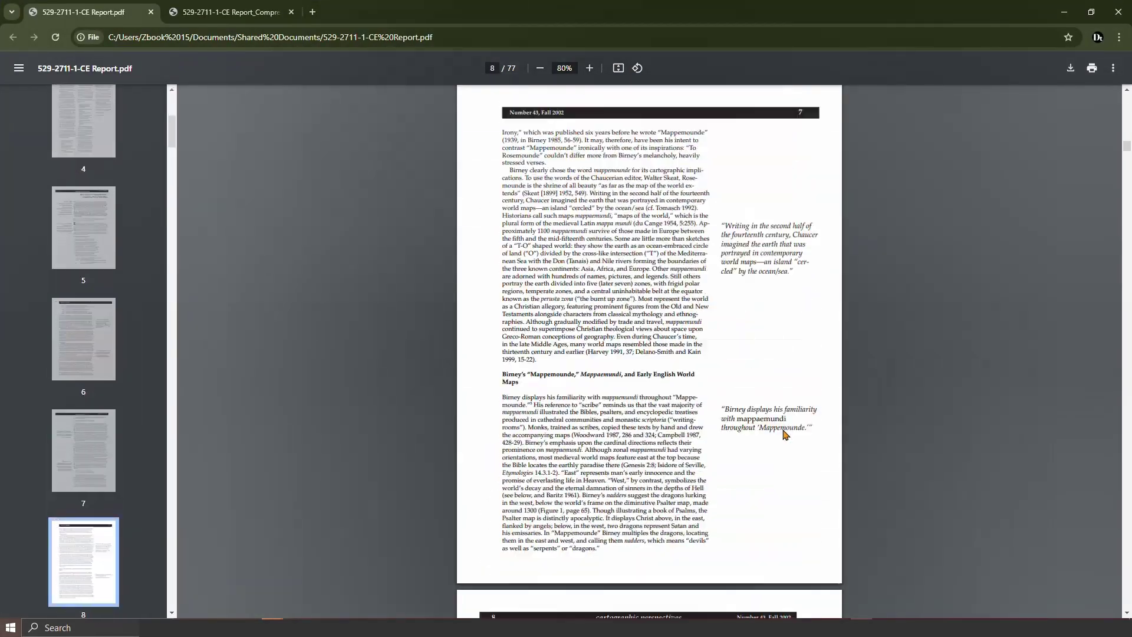
pyautogui.scroll(-3, 783, 434)
pyautogui.scroll(10, 767, 433)
pyautogui.hotkey('ctrl', 'Tab')
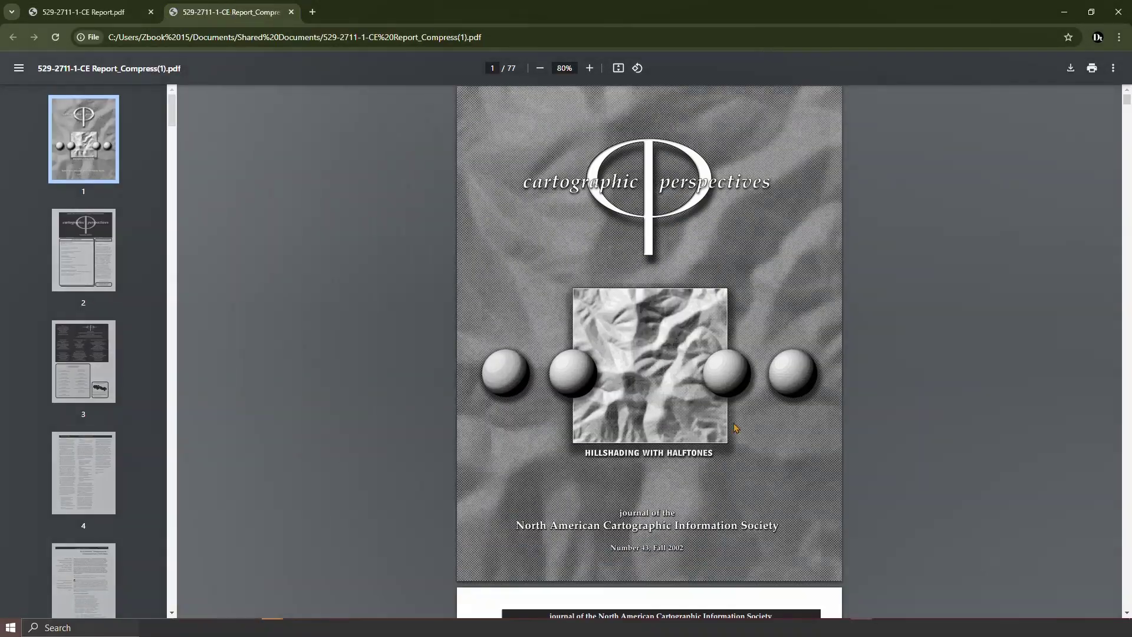
pyautogui.scroll(-20, 736, 428)
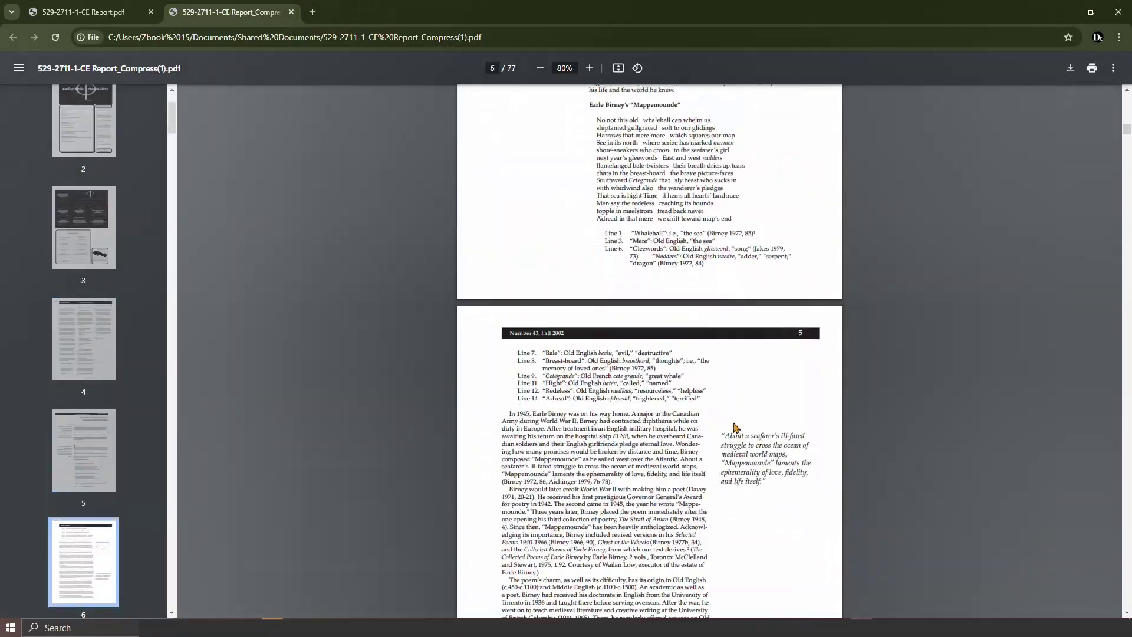
pyautogui.scroll(-13, 735, 427)
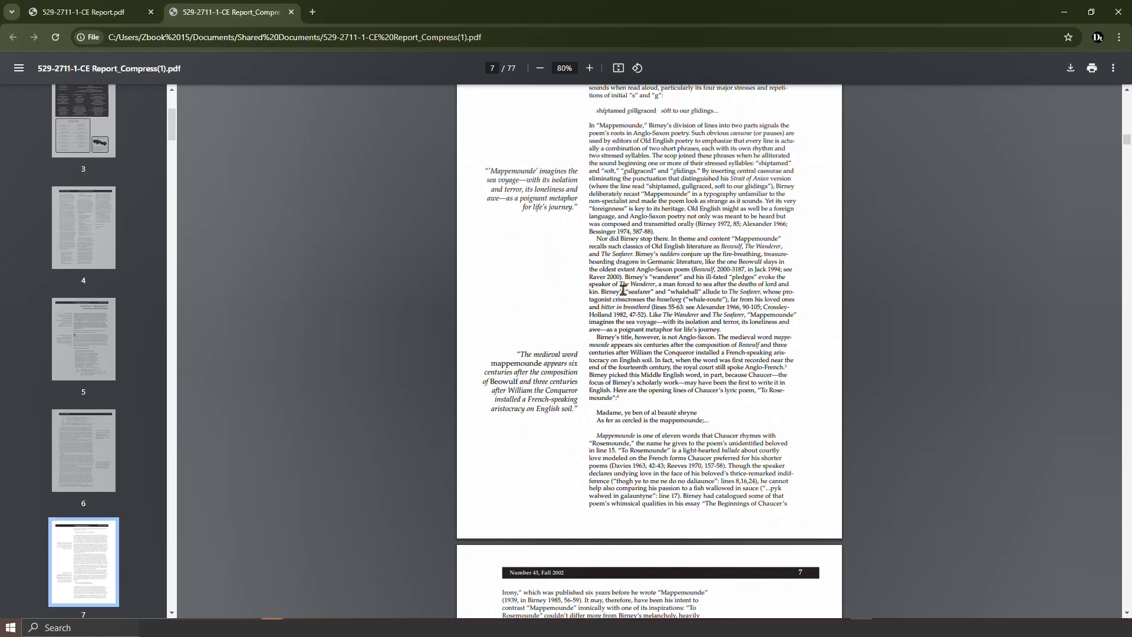
# Step: Enlarge the Compress(1) copy to 186%, compare the text sharpness on page 7 with the original, and examine the copy's following pages
pyautogui.keyDown('ctrl'); pyautogui.scroll(5, 623, 290); pyautogui.keyUp('ctrl')
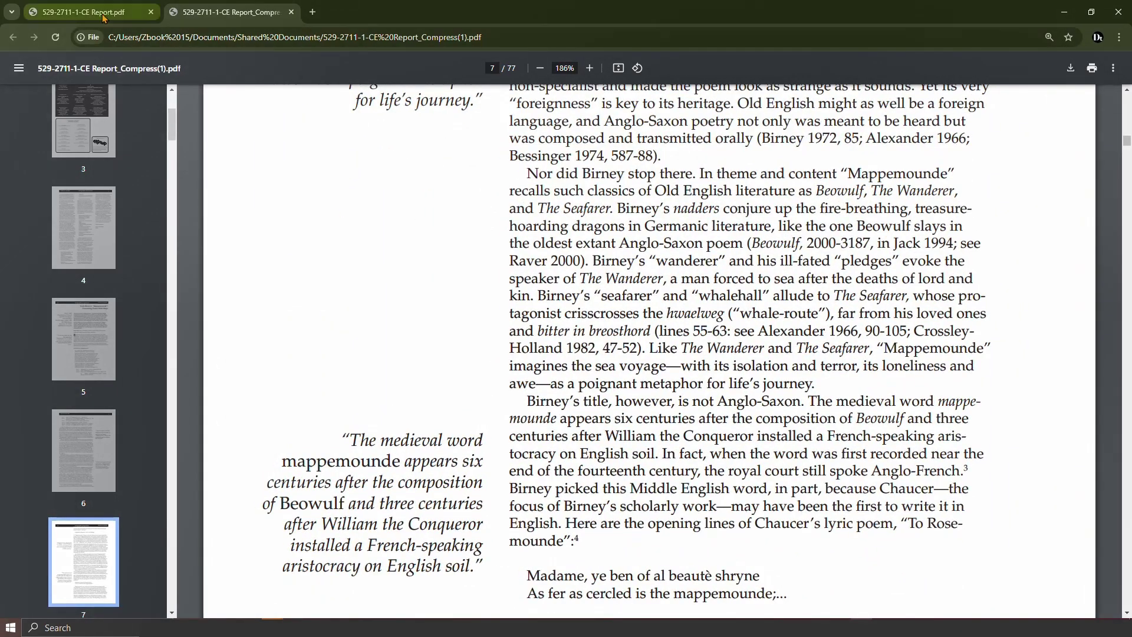
pyautogui.click(103, 17)
pyautogui.scroll(7, 563, 241)
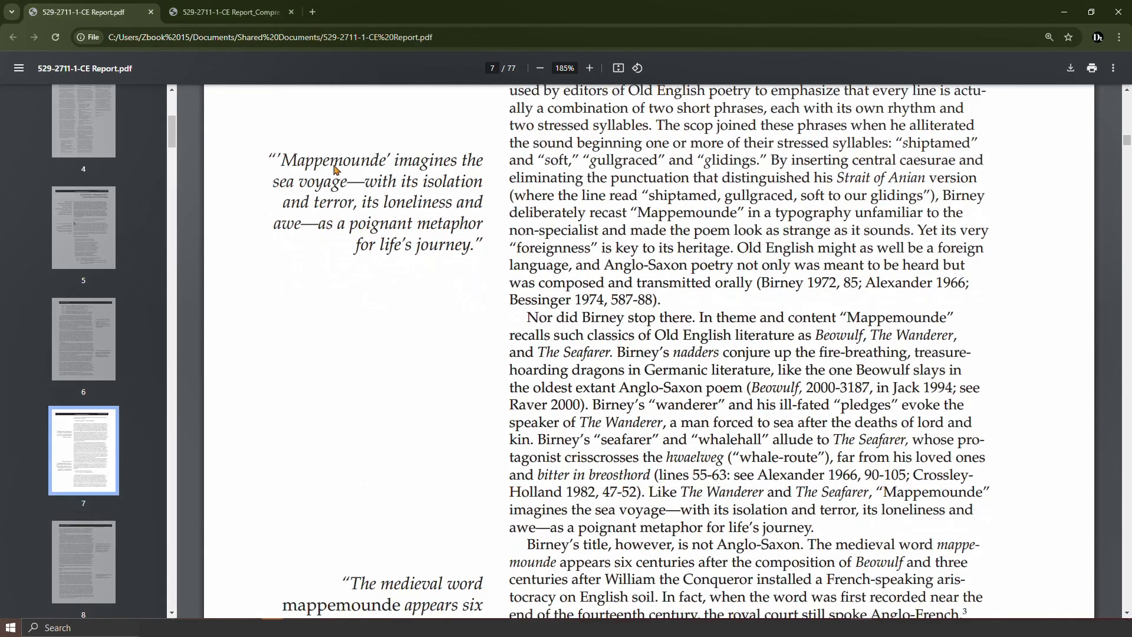
pyautogui.scroll(5, 696, 290)
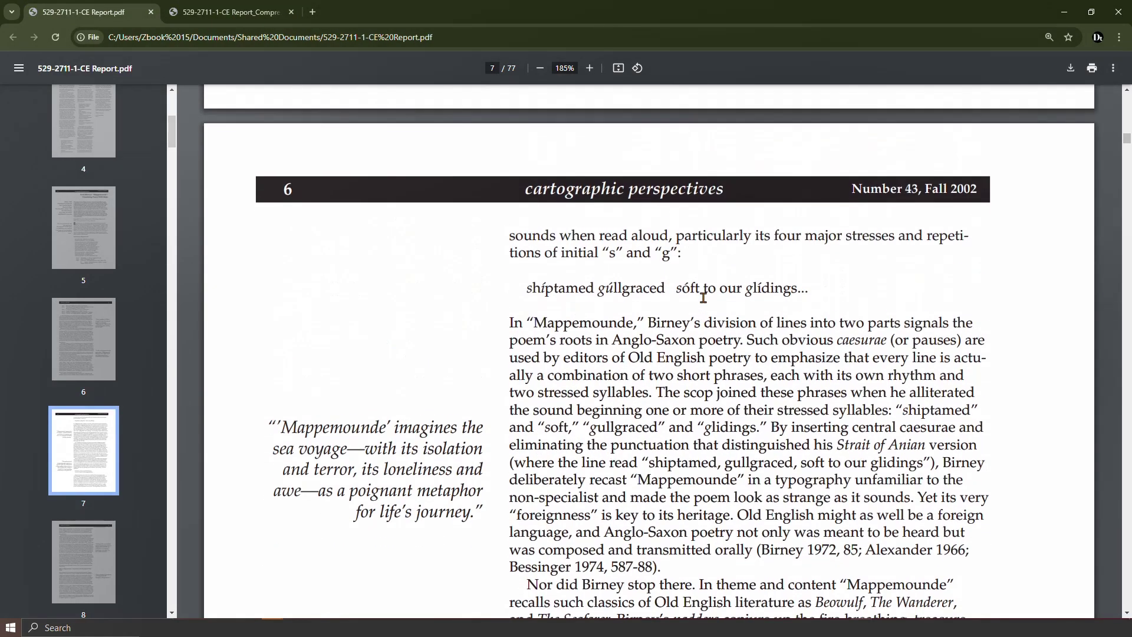
pyautogui.click(194, 18)
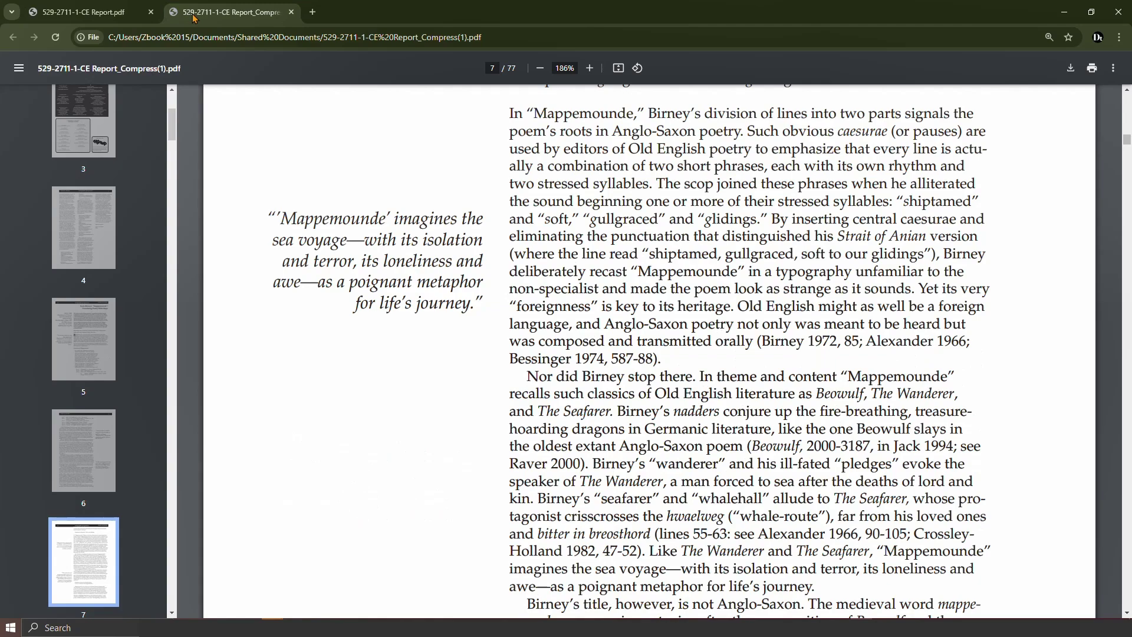
pyautogui.click(126, 14)
pyautogui.click(231, 15)
pyautogui.scroll(-20, 813, 277)
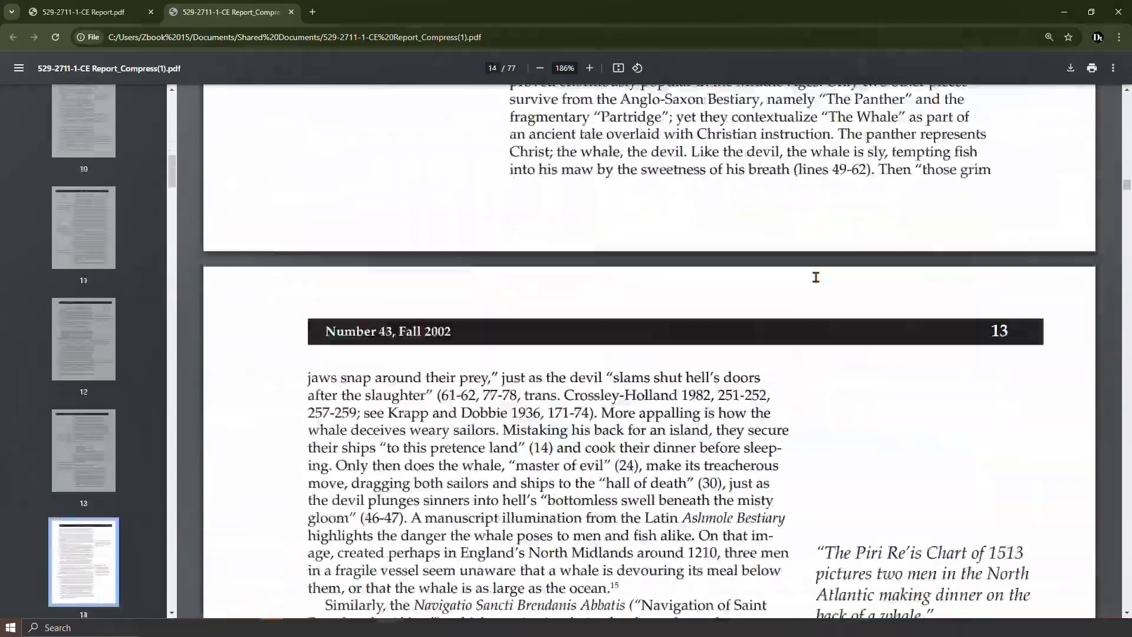